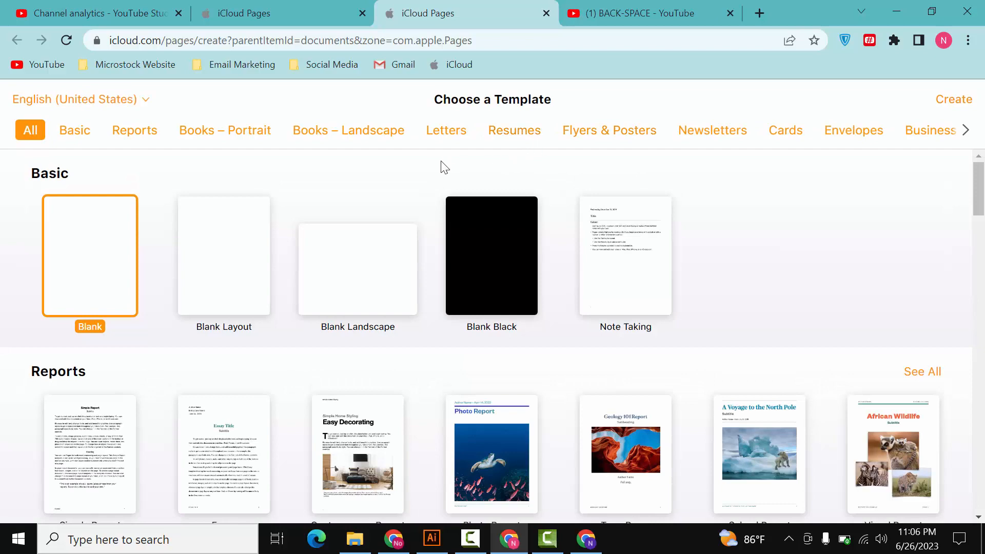
Open the Flyers & Posters template category and look through its flyer and poster designs
{"action": "left_click", "coordinate": [635, 134]}
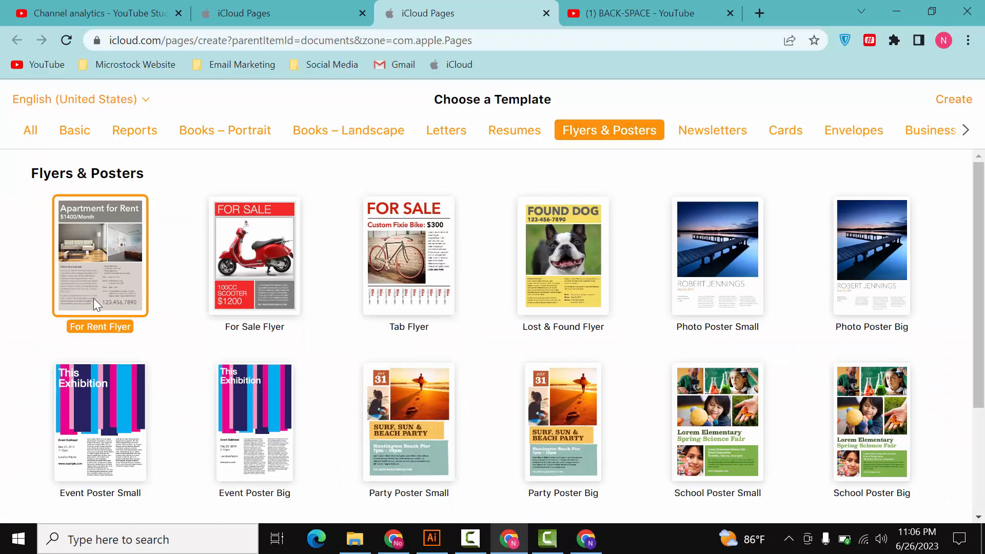
{"action": "left_click", "coordinate": [235, 303]}
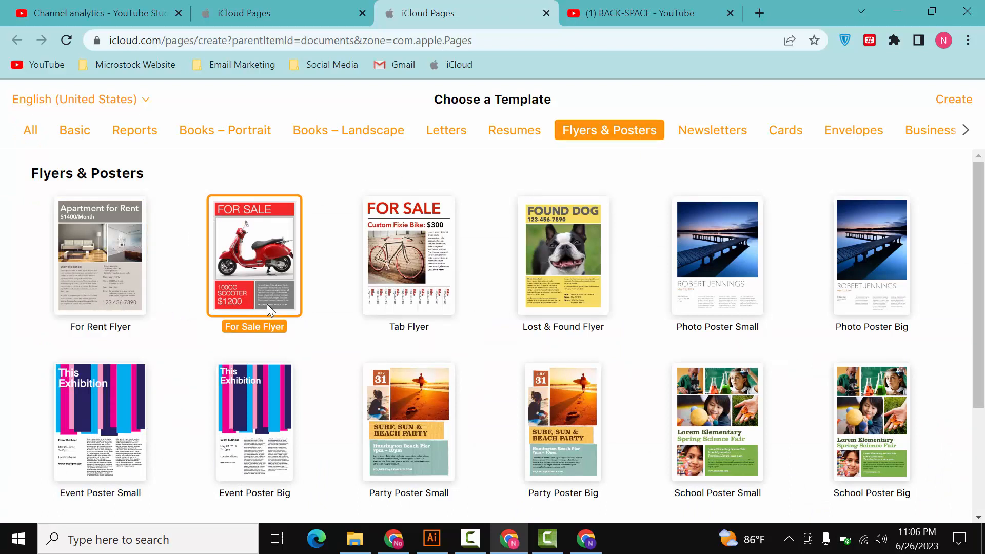
{"action": "left_click", "coordinate": [403, 303]}
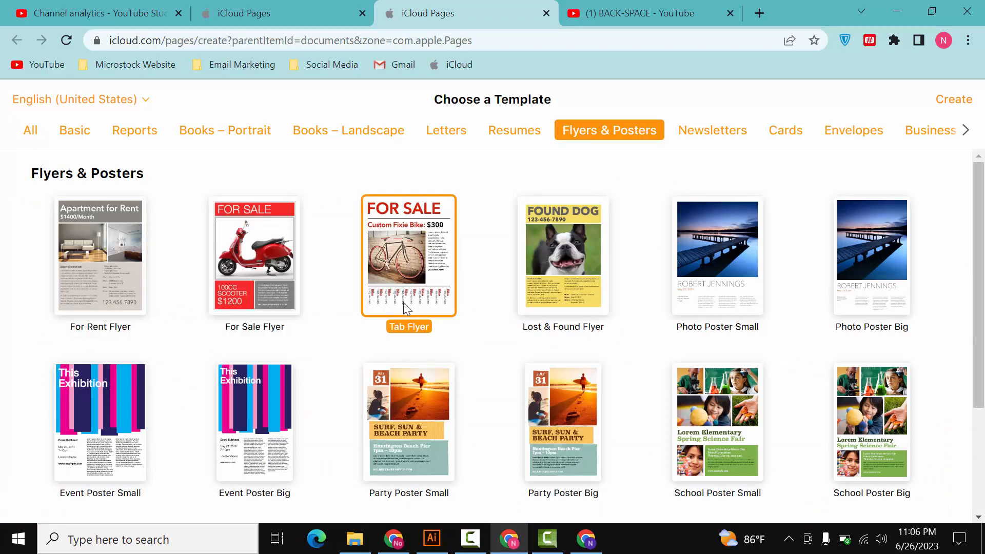
{"action": "left_click", "coordinate": [542, 288]}
{"action": "left_click", "coordinate": [692, 290]}
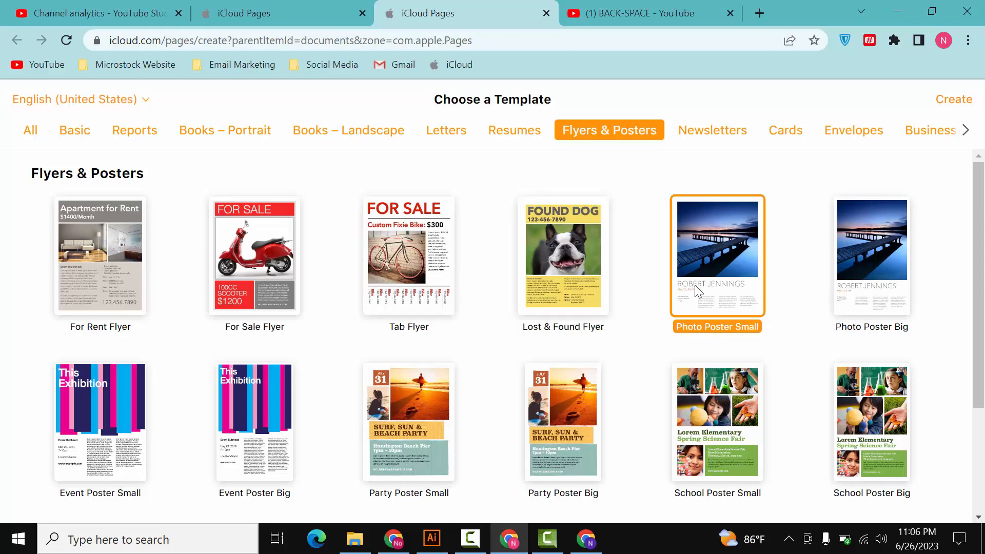
{"action": "left_click", "coordinate": [855, 283]}
{"action": "scroll", "coordinate": [245, 326], "scroll_direction": "down", "scroll_amount": 2}
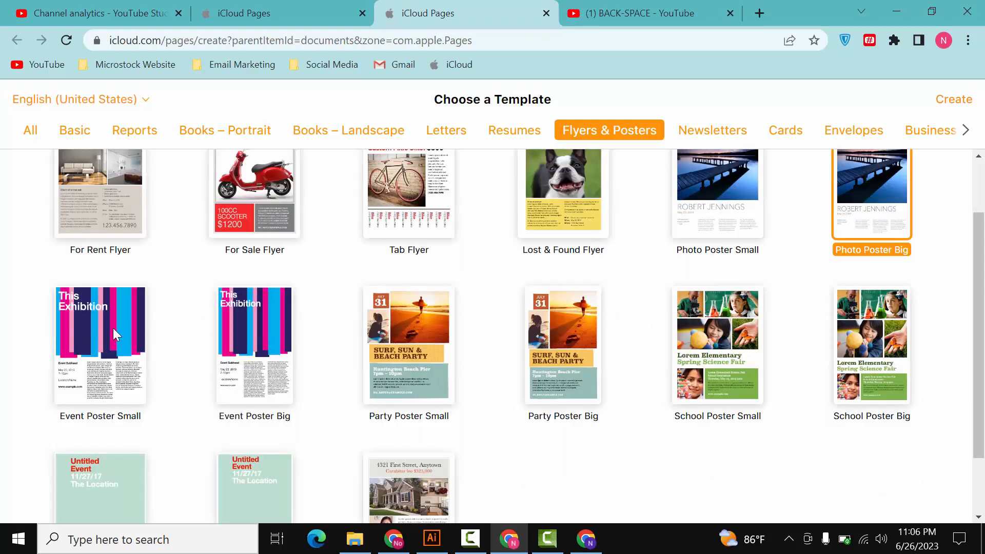
{"action": "left_click", "coordinate": [113, 328]}
{"action": "left_click", "coordinate": [243, 331]}
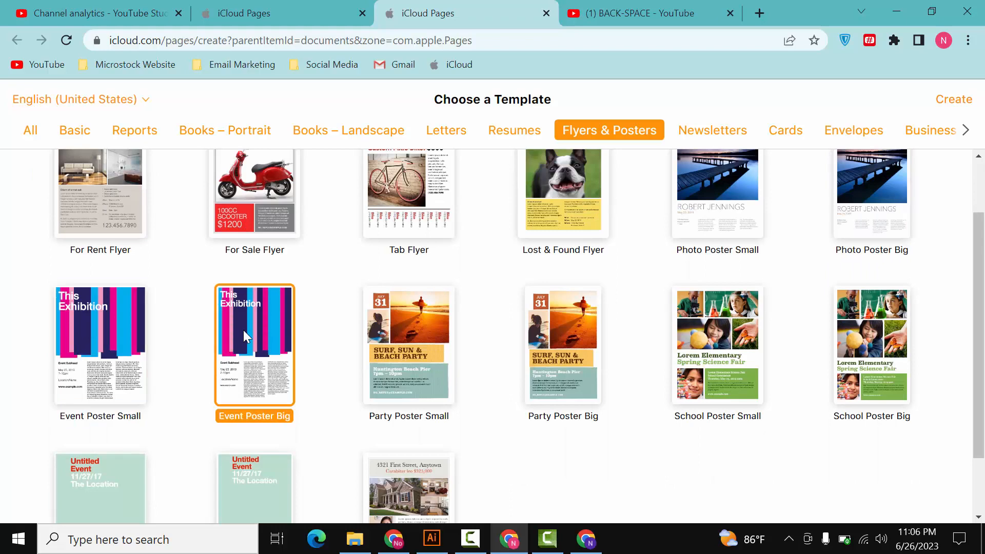
{"action": "left_click", "coordinate": [391, 339]}
{"action": "left_click", "coordinate": [536, 349]}
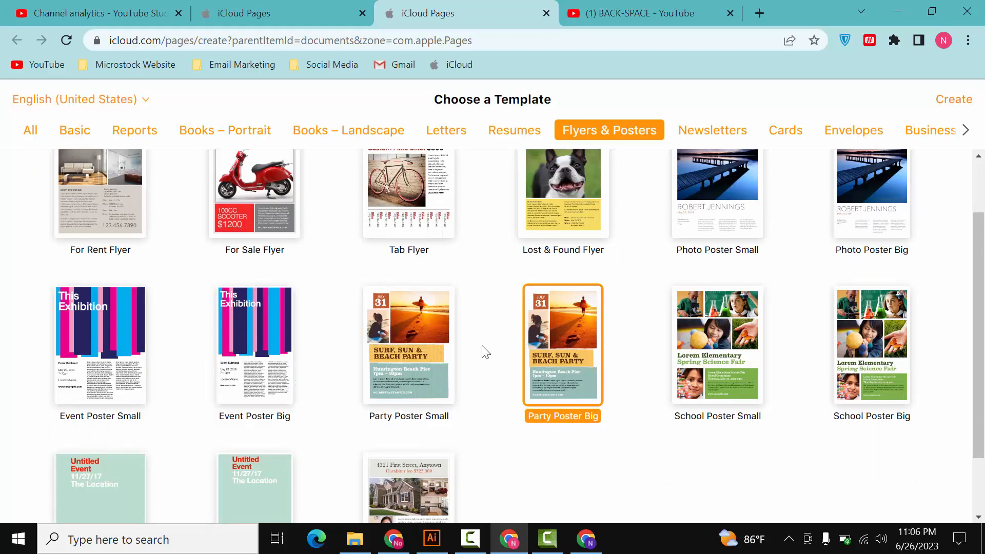
{"action": "scroll", "coordinate": [486, 352], "scroll_direction": "down", "scroll_amount": 2}
{"action": "left_click", "coordinate": [704, 297]}
{"action": "left_click", "coordinate": [866, 291]}
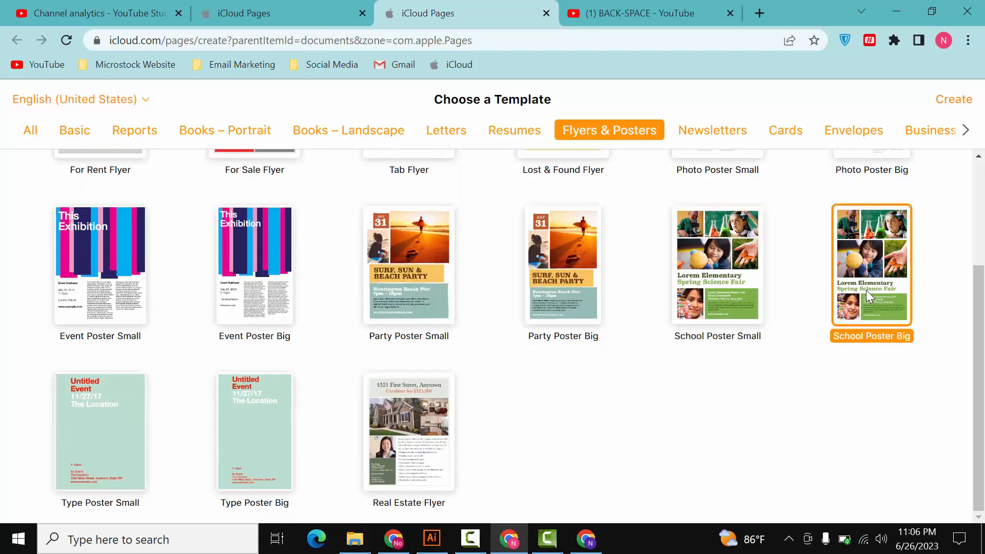
{"action": "left_click", "coordinate": [91, 407]}
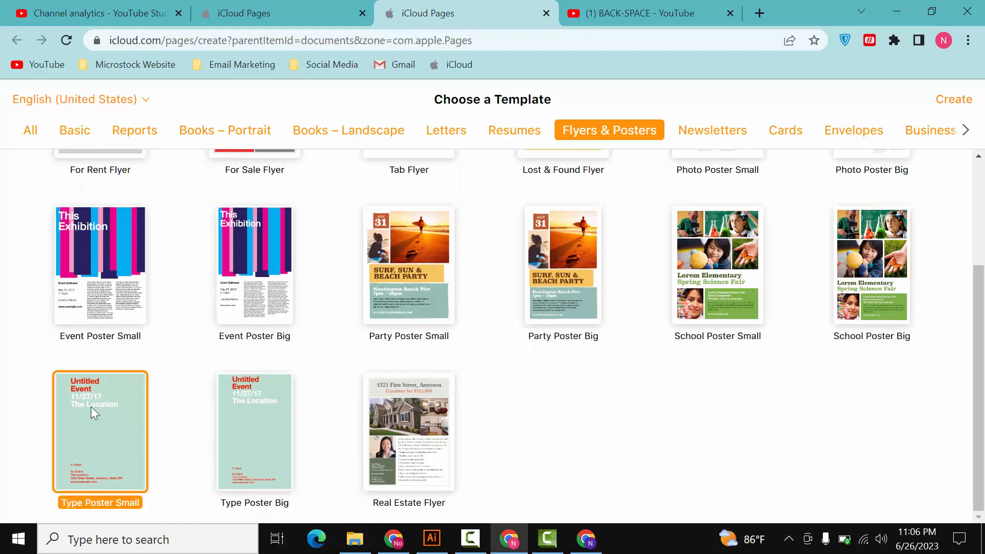
{"action": "left_click", "coordinate": [244, 408]}
{"action": "left_click", "coordinate": [436, 415]}
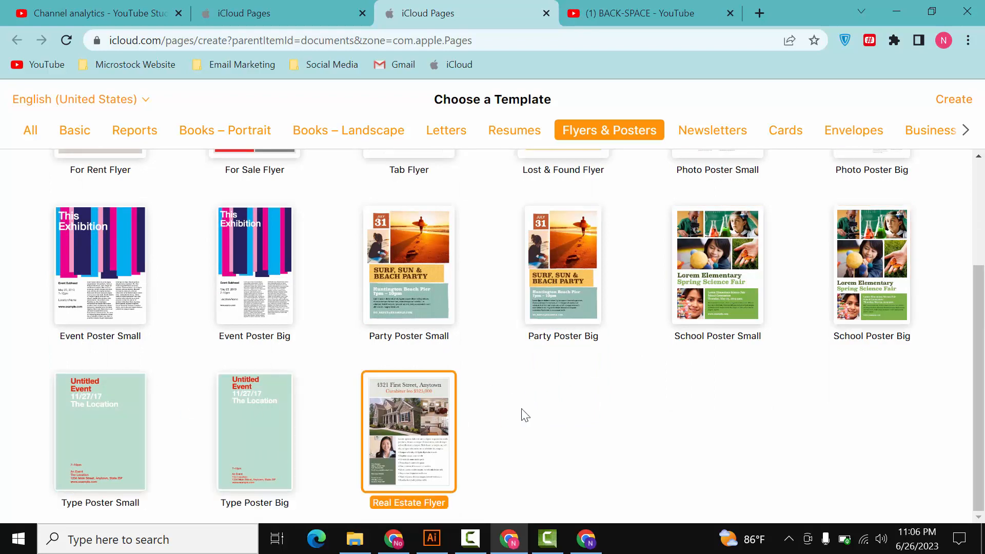
{"action": "scroll", "coordinate": [523, 413], "scroll_direction": "up", "scroll_amount": 4}
{"action": "left_click", "coordinate": [395, 297]}
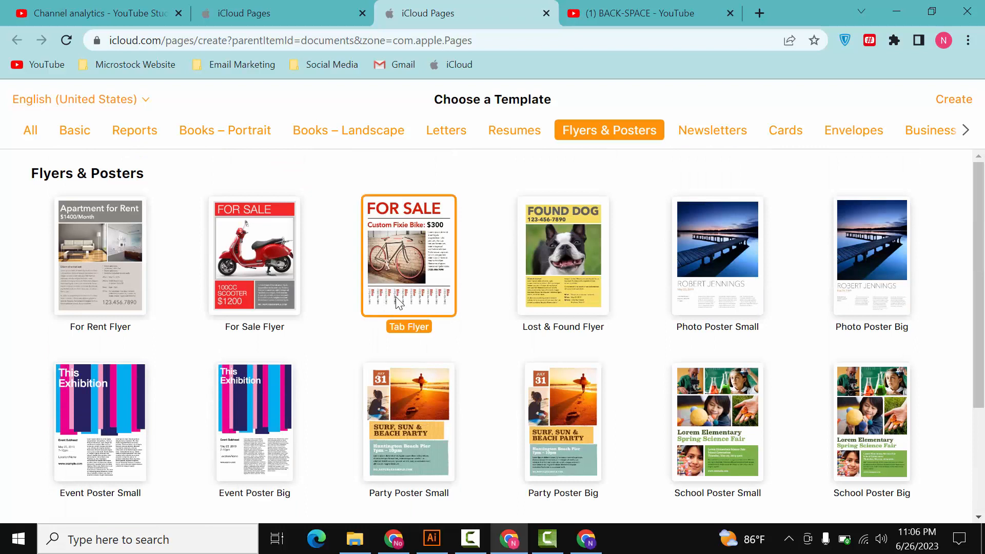
{"action": "left_click", "coordinate": [232, 279]}
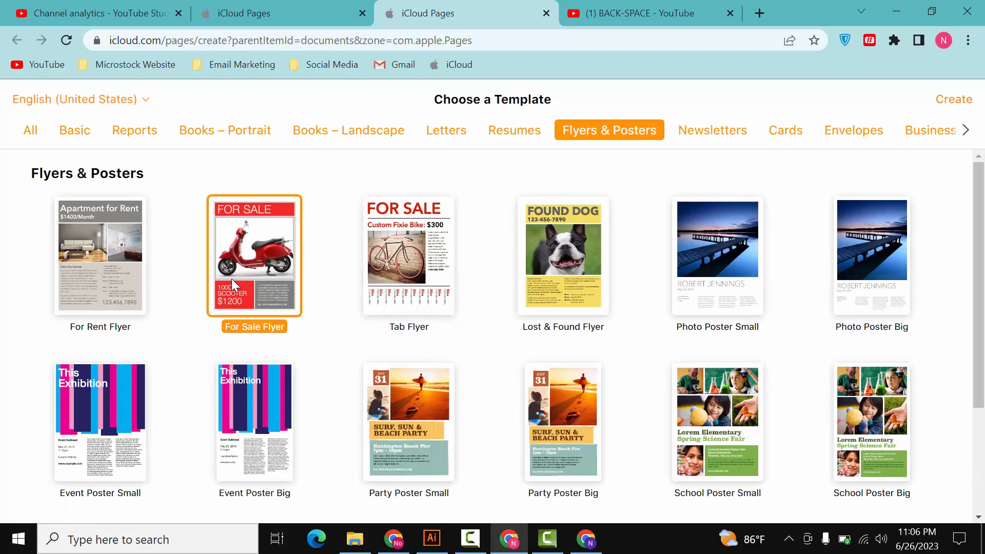
Create a new document from the Photo Poster Small template
{"action": "left_click", "coordinate": [708, 282]}
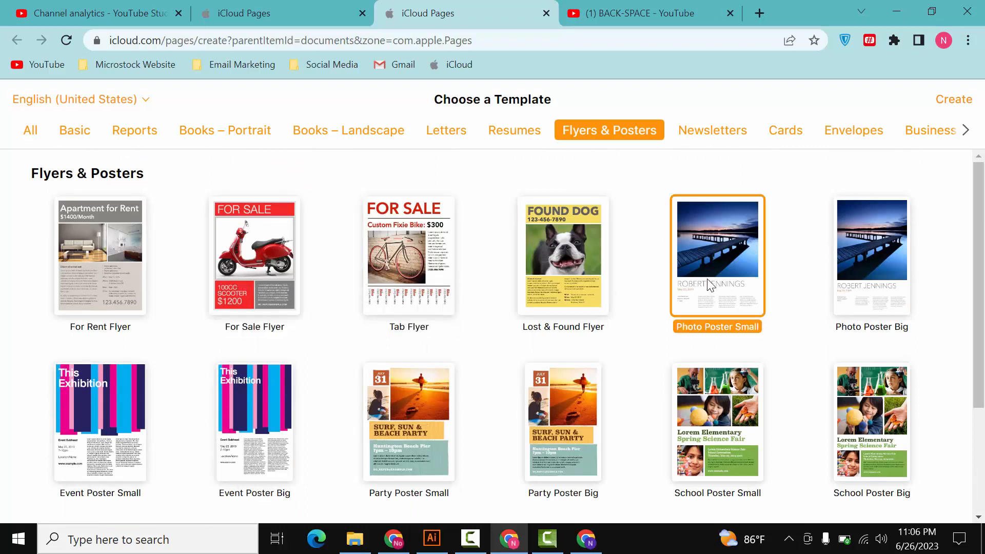
{"action": "double_click", "coordinate": [710, 285]}
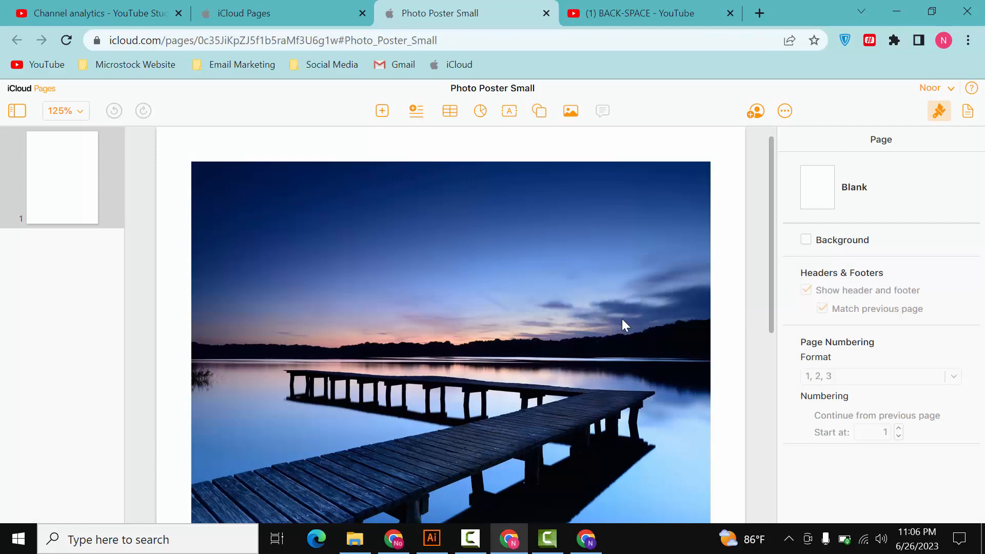
Replace the large placeholder title beneath the pier photo with "BACK-SPACE"
{"action": "scroll", "coordinate": [430, 290], "scroll_direction": "down", "scroll_amount": 1}
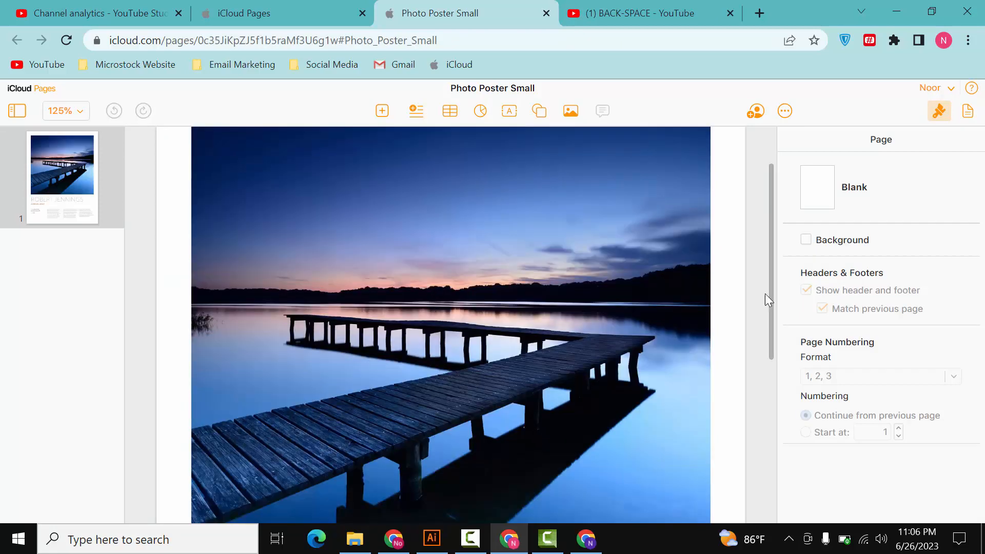
{"action": "left_click_drag", "start_coordinate": [770, 274], "coordinate": [771, 423]}
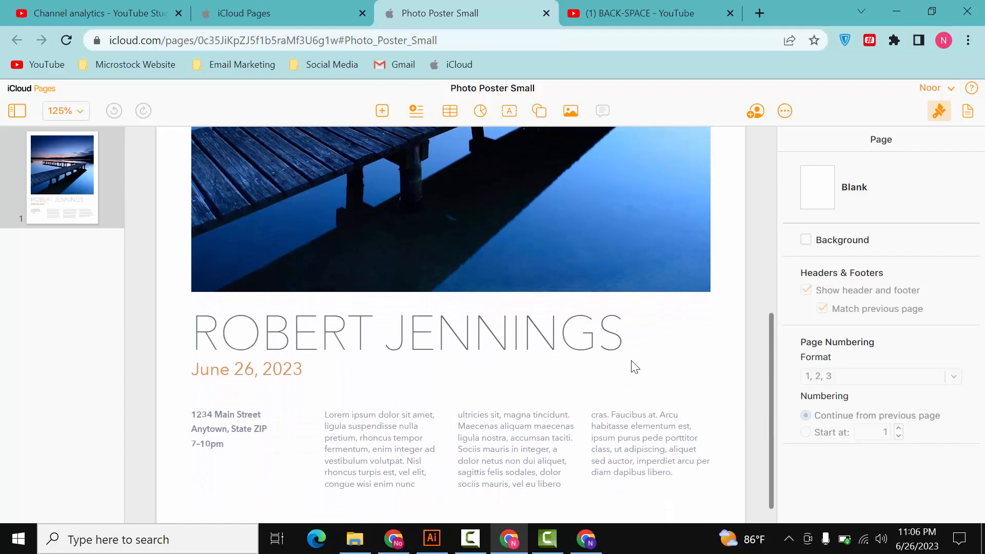
{"action": "left_click", "coordinate": [533, 339]}
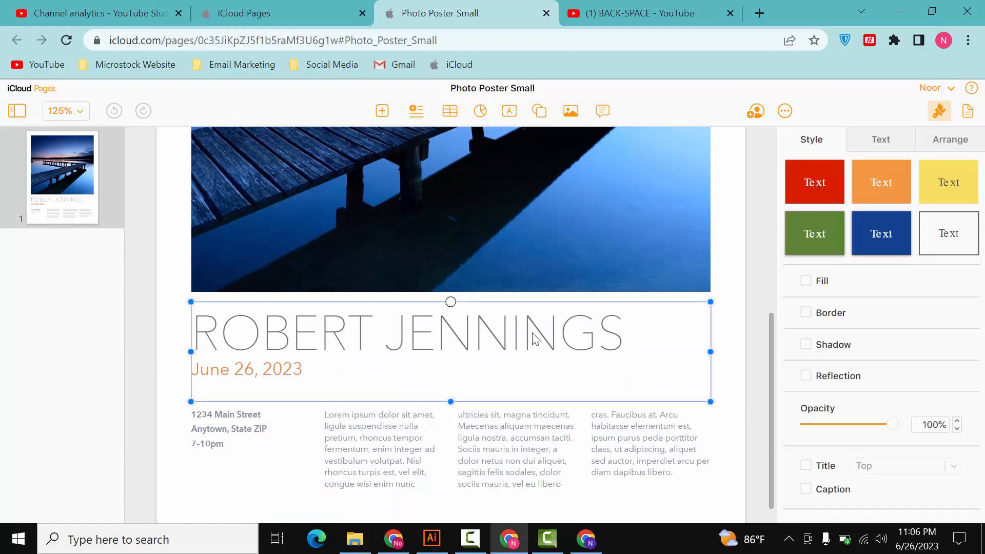
{"action": "triple_click", "coordinate": [455, 329]}
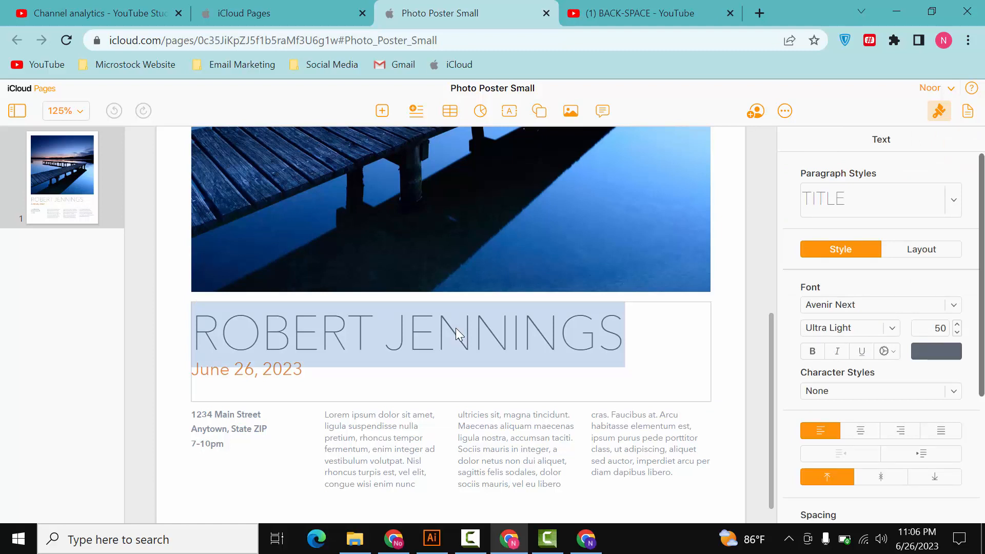
{"action": "type", "text": "BACK"}
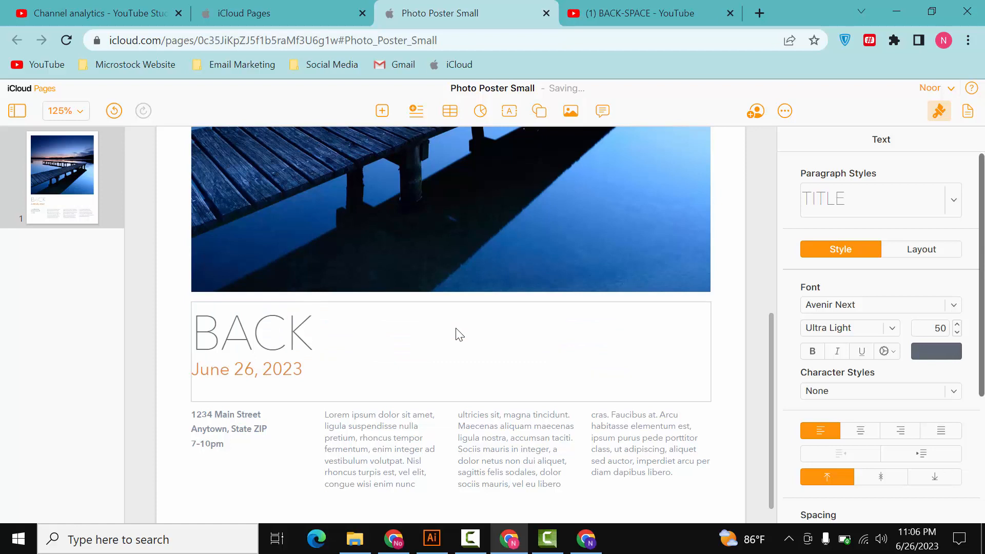
{"action": "type", "text": "-SPACE"}
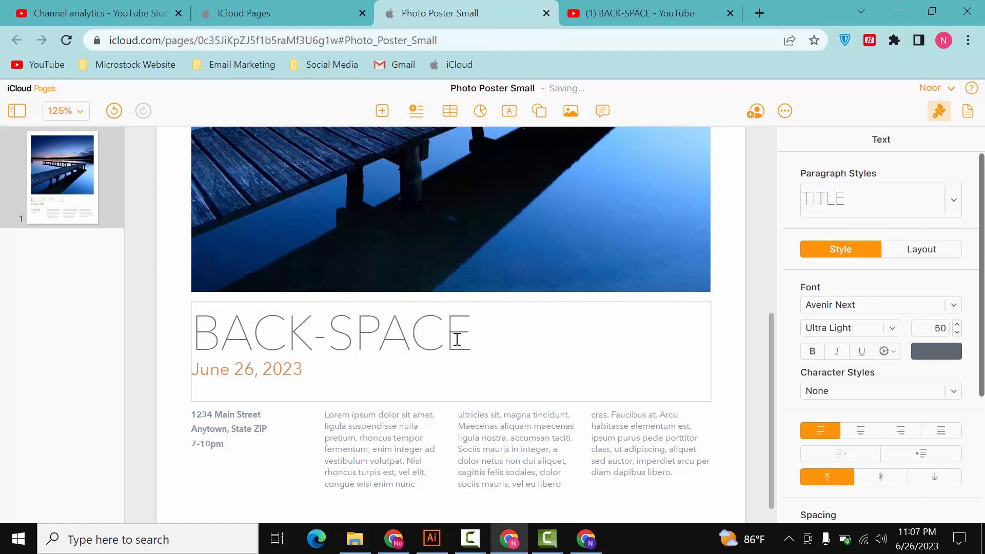
Examine the text formatting of the address lines and the body paragraph beneath the date
{"action": "scroll", "coordinate": [258, 375], "scroll_direction": "down", "scroll_amount": 1}
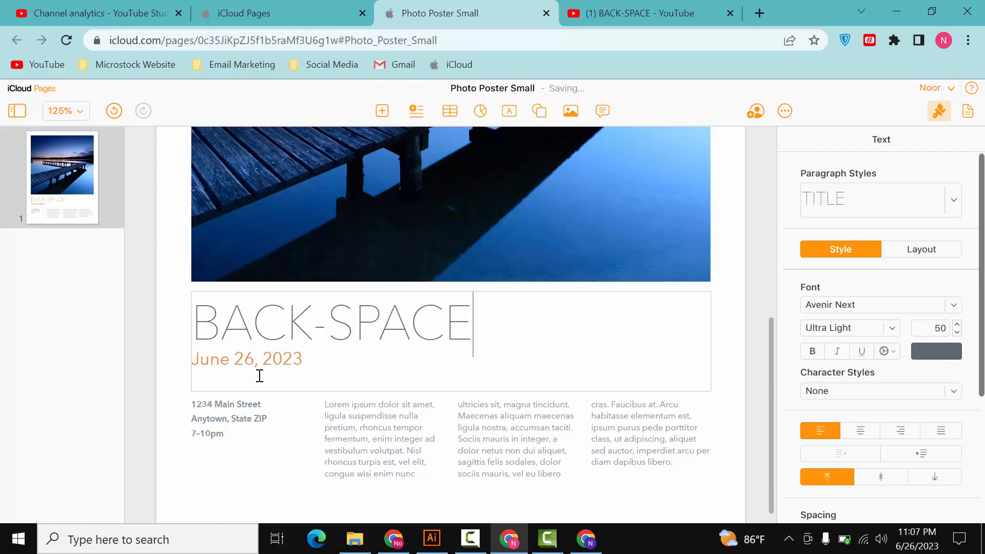
{"action": "left_click", "coordinate": [255, 417]}
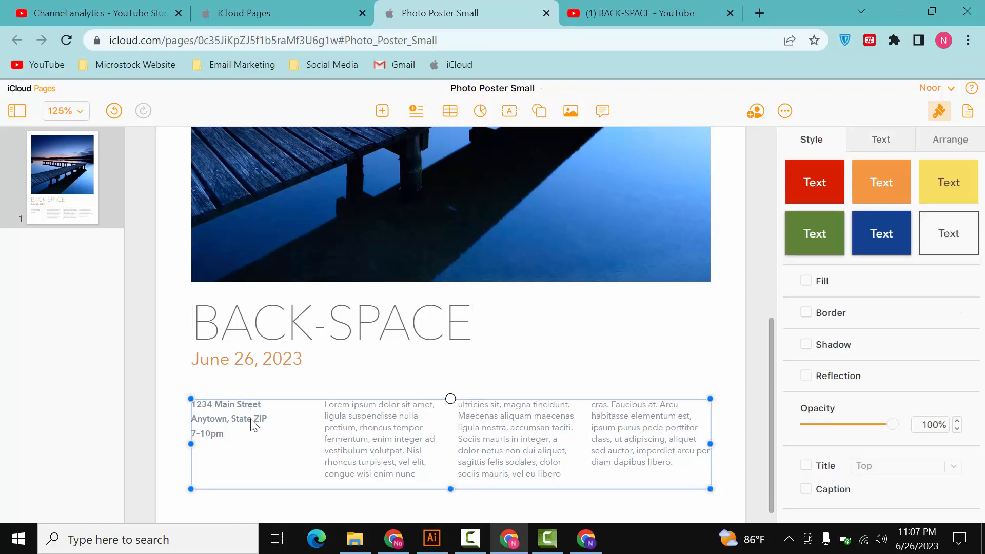
{"action": "triple_click", "coordinate": [251, 424]}
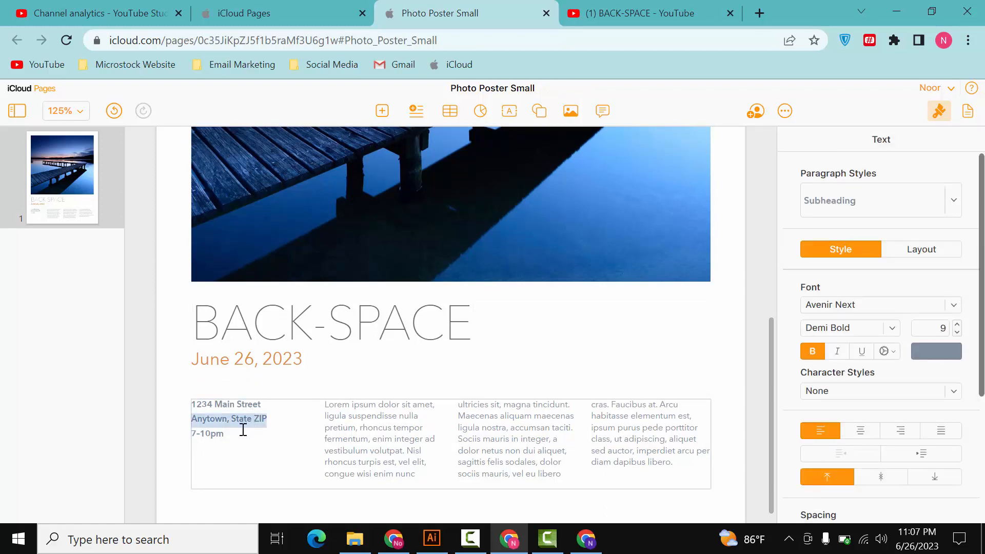
{"action": "left_click", "coordinate": [243, 432]}
{"action": "triple_click", "coordinate": [369, 432]}
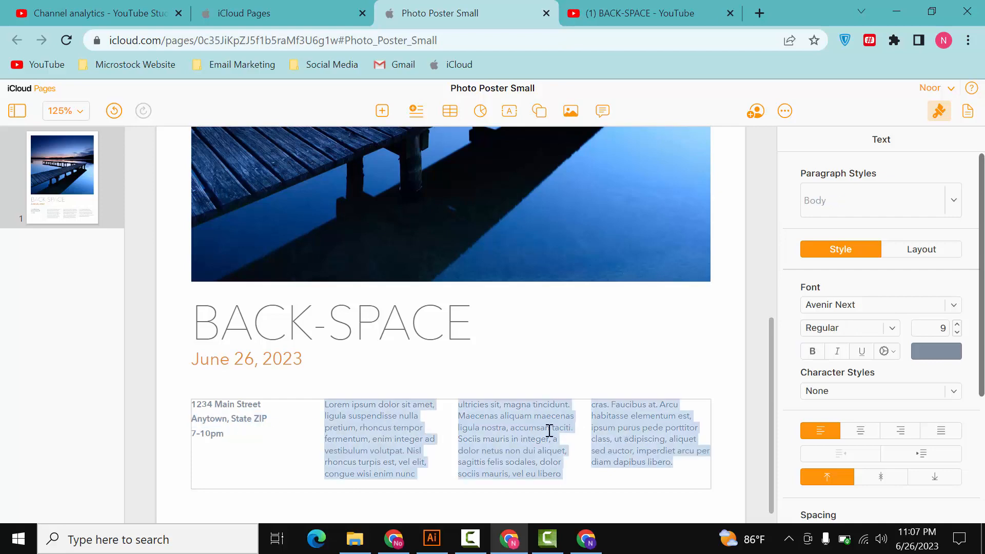
Add a solid line border to the pier photo and colour it red
{"action": "scroll", "coordinate": [452, 345], "scroll_direction": "up", "scroll_amount": 2}
{"action": "left_click", "coordinate": [453, 342]}
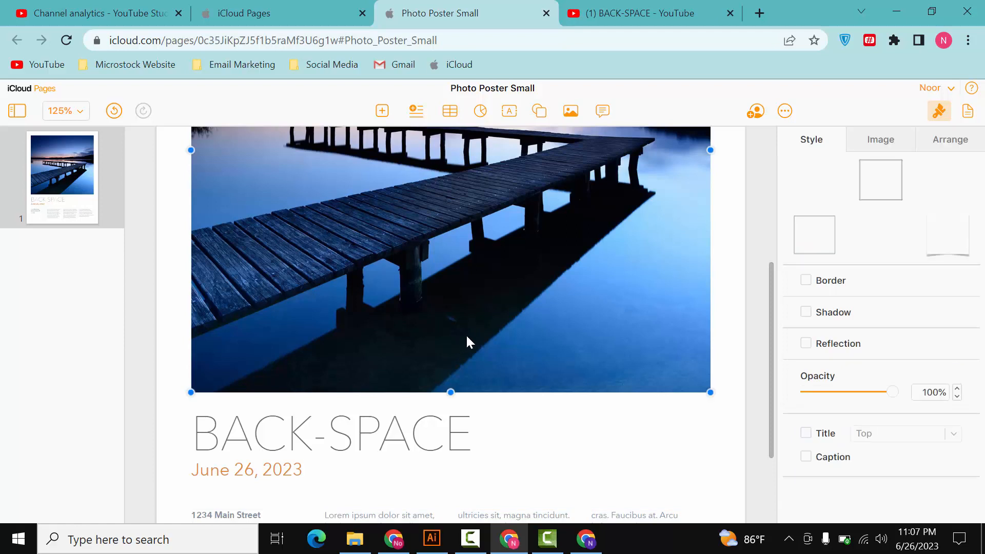
{"action": "left_click", "coordinate": [879, 145]}
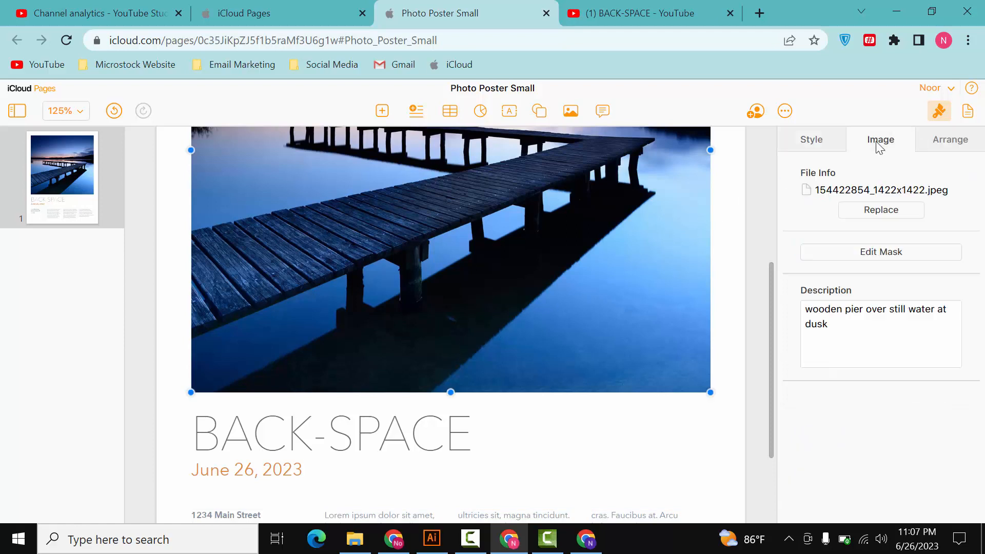
{"action": "left_click", "coordinate": [826, 142]}
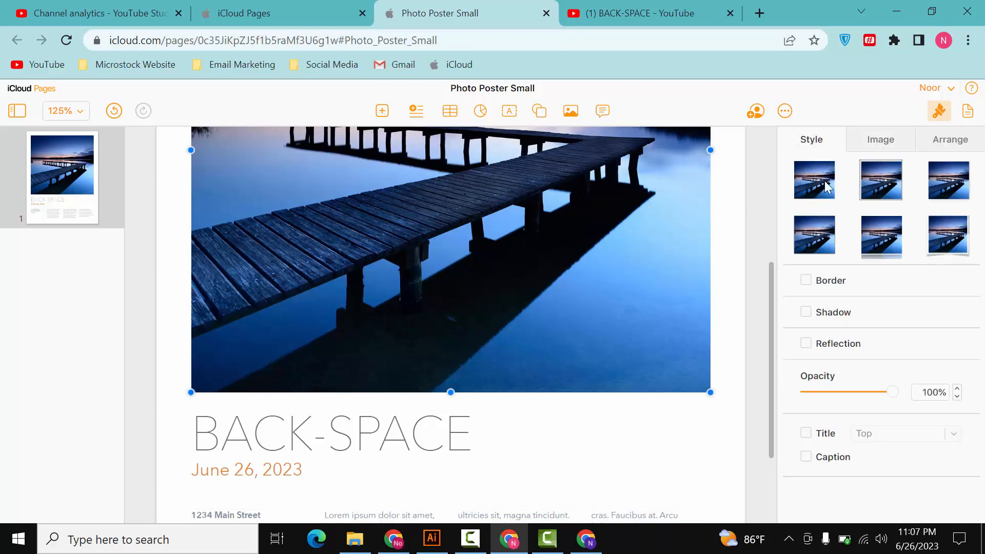
{"action": "left_click", "coordinate": [806, 281]}
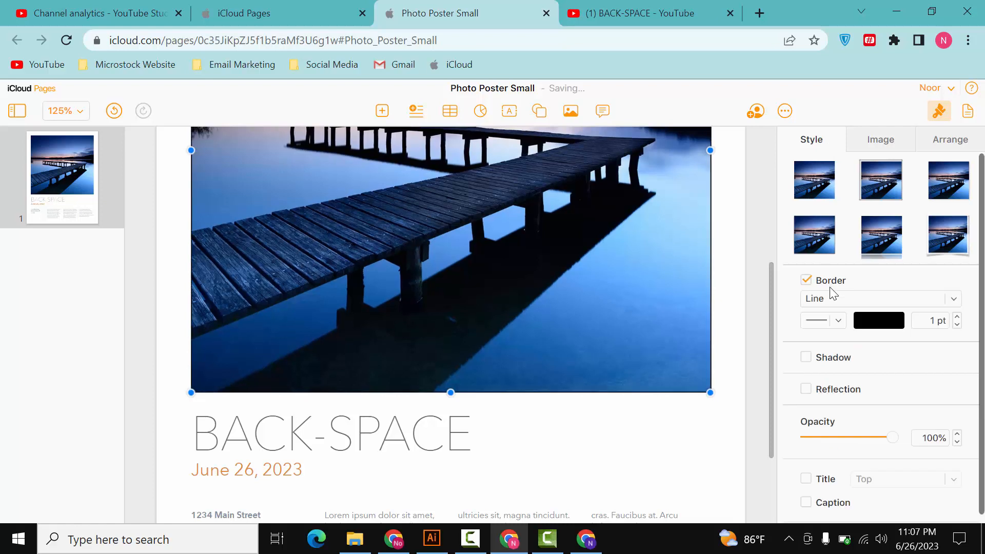
{"action": "left_click", "coordinate": [875, 328]}
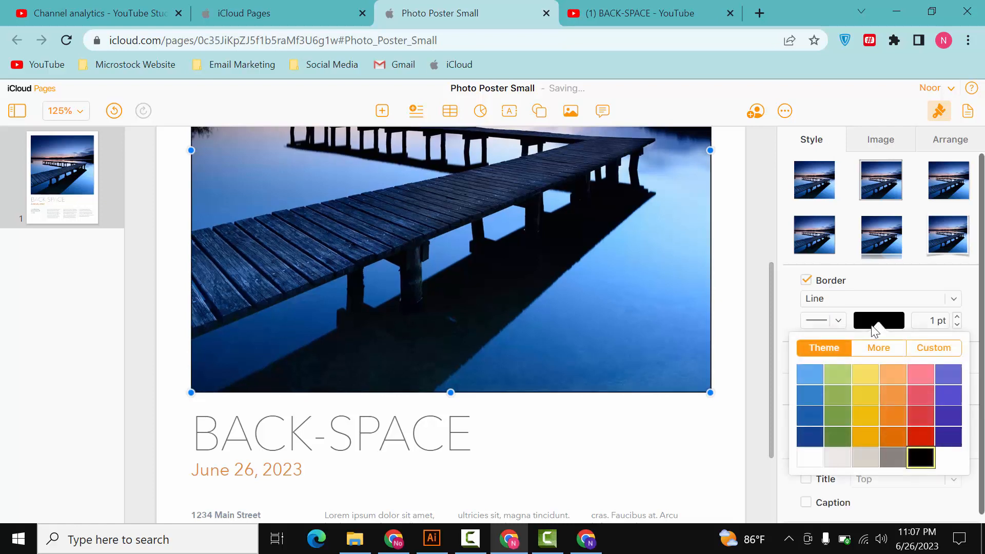
{"action": "left_click", "coordinate": [913, 436]}
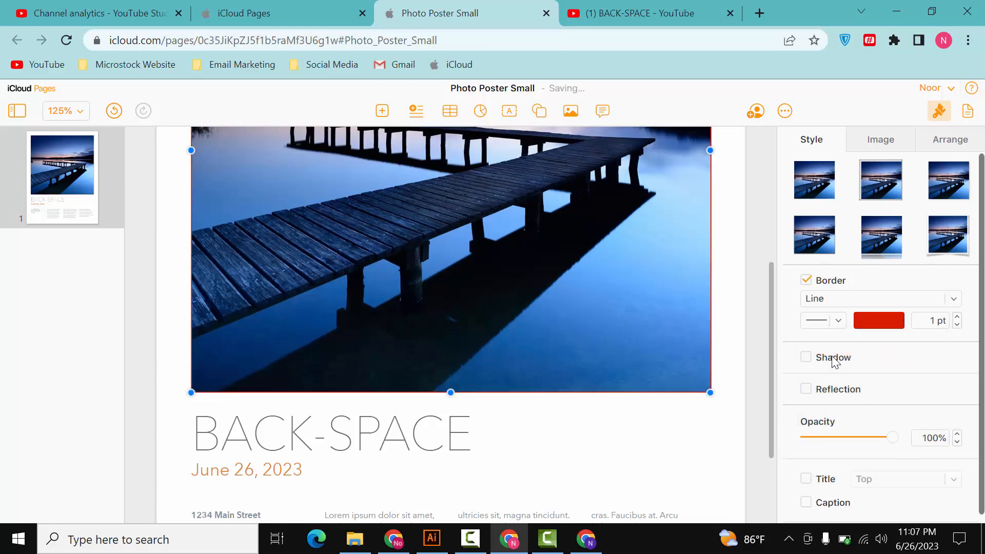
Increase the pier photo's border thickness to 9 pt
{"action": "left_click", "coordinate": [958, 317]}
{"action": "left_click", "coordinate": [957, 317]}
{"action": "left_click", "coordinate": [957, 317]}
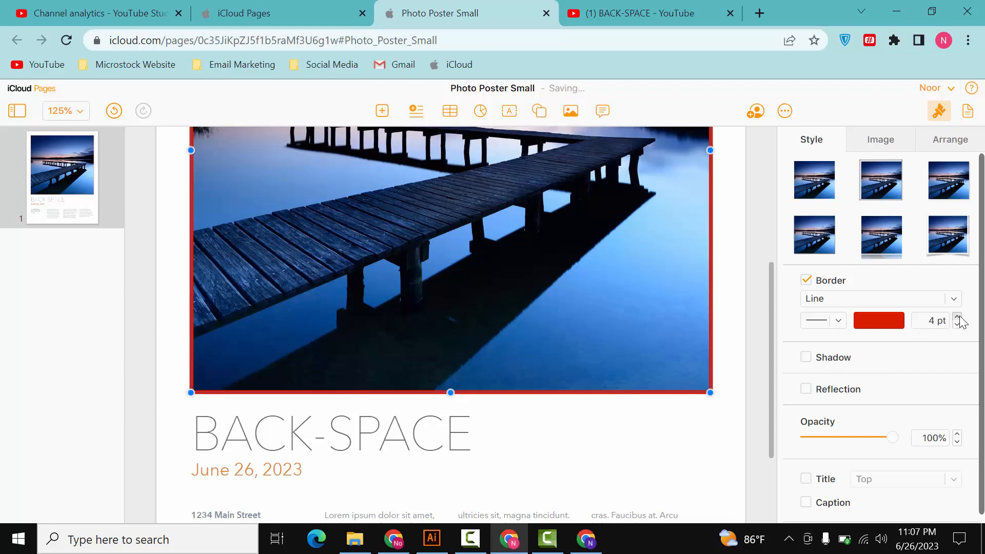
{"action": "left_click", "coordinate": [958, 317]}
{"action": "left_click", "coordinate": [957, 316]}
{"action": "left_click", "coordinate": [958, 316]}
{"action": "left_click", "coordinate": [958, 316]}
{"action": "left_click", "coordinate": [957, 317]}
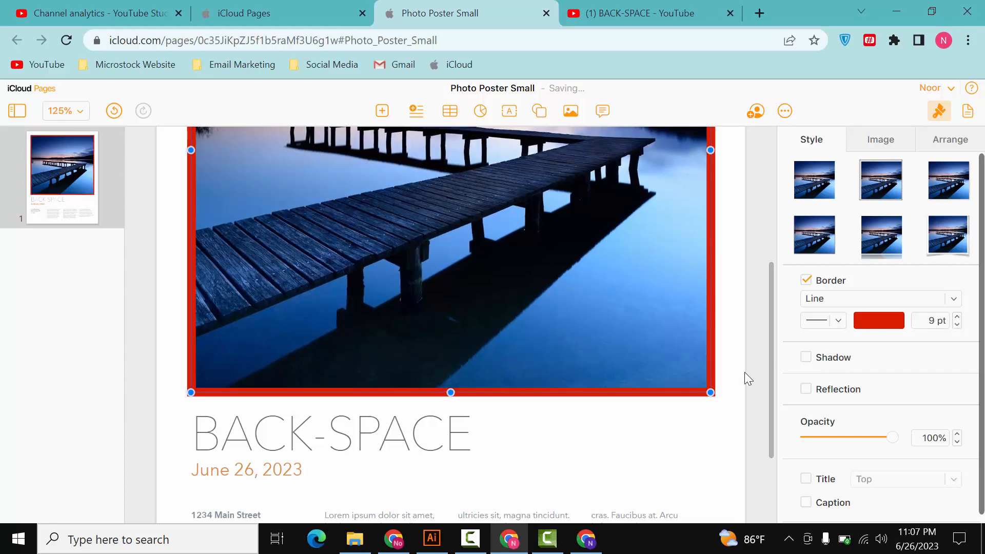
Add a shadow to the pier photo with 8 pt blur and 63% opacity
{"action": "left_click", "coordinate": [835, 358]}
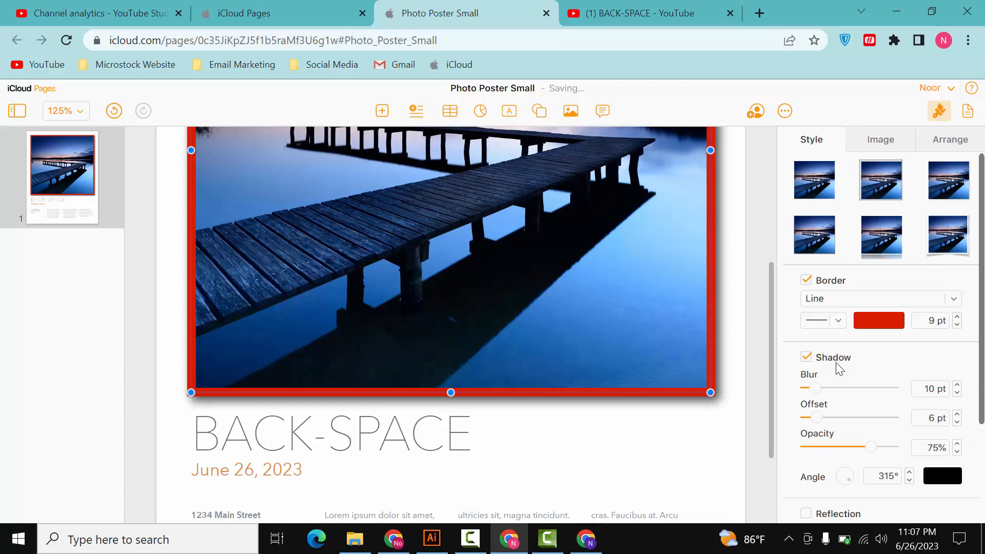
{"action": "left_click_drag", "start_coordinate": [817, 388], "coordinate": [818, 425]}
{"action": "left_click_drag", "start_coordinate": [872, 446], "coordinate": [862, 455]}
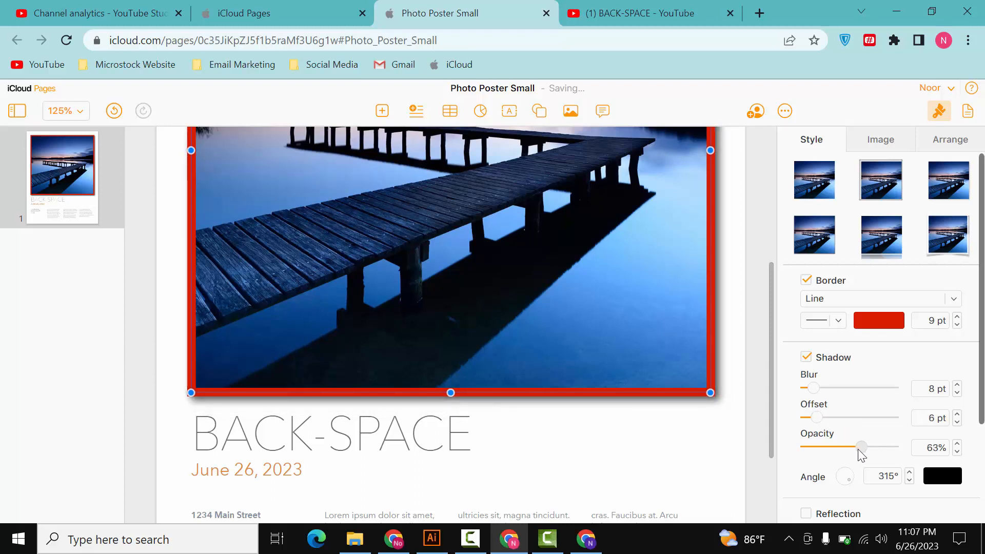
{"action": "scroll", "coordinate": [852, 436], "scroll_direction": "down", "scroll_amount": 2}
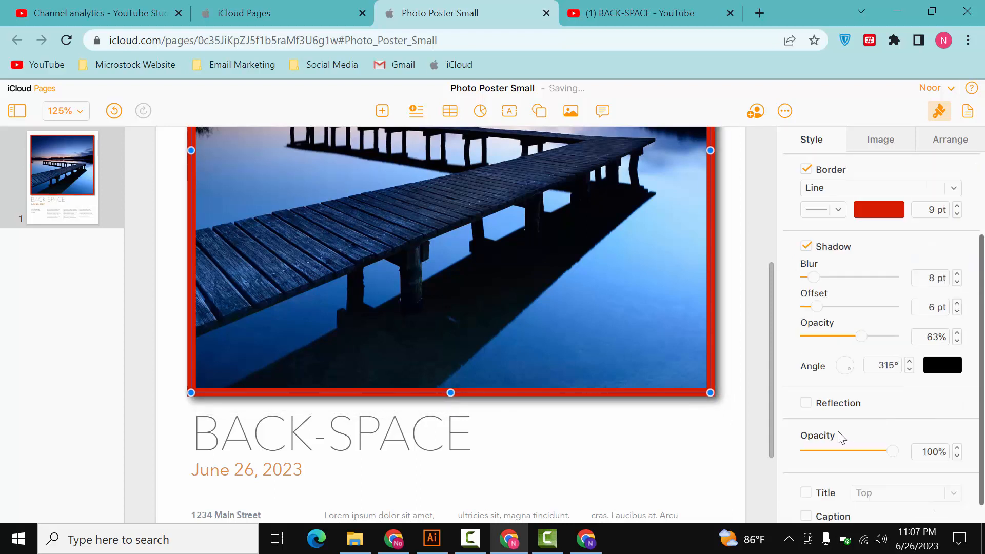
Add a reflection at 50% to the pier photo
{"action": "left_click", "coordinate": [807, 404]}
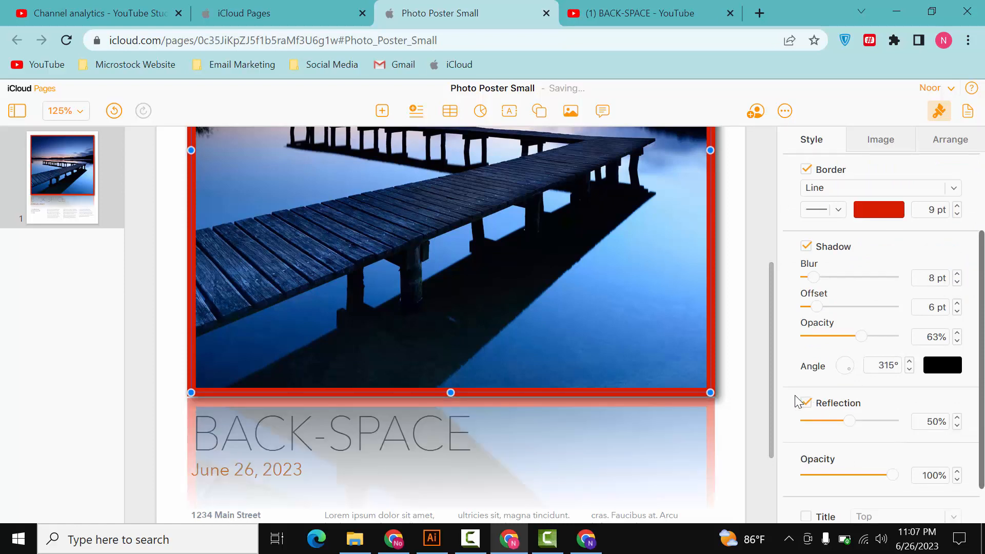
{"action": "scroll", "coordinate": [799, 402], "scroll_direction": "down", "scroll_amount": 1}
{"action": "scroll", "coordinate": [607, 411], "scroll_direction": "down", "scroll_amount": 2}
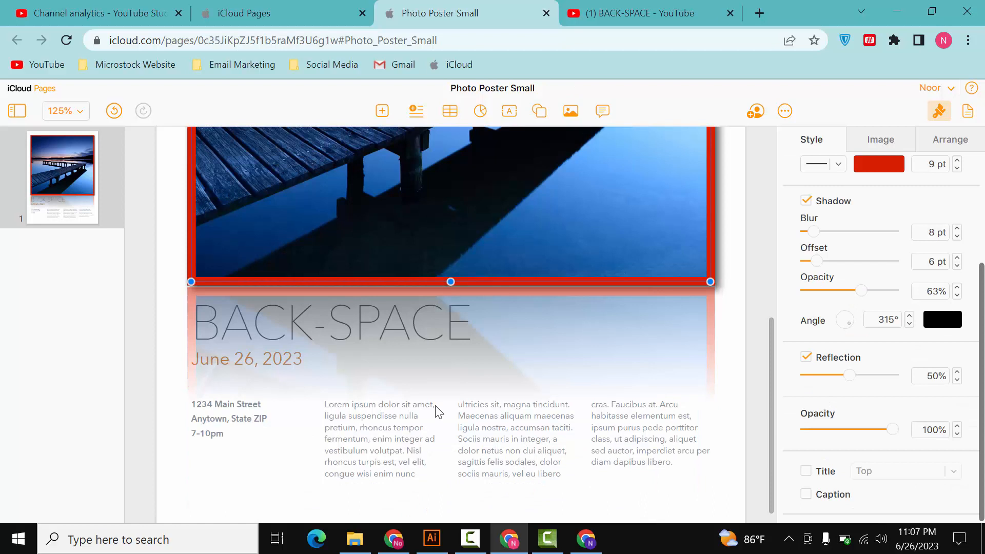
{"action": "scroll", "coordinate": [837, 364], "scroll_direction": "up", "scroll_amount": 2}
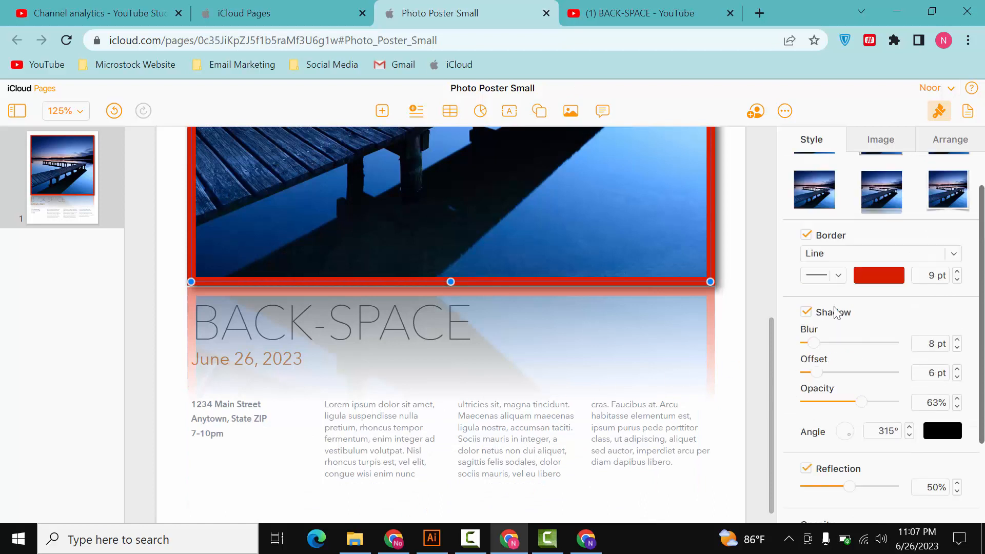
Replace the pier photo with the Adobe_Illustrator_CC_icon.svg image from the Desktop folder
{"action": "left_click", "coordinate": [871, 147]}
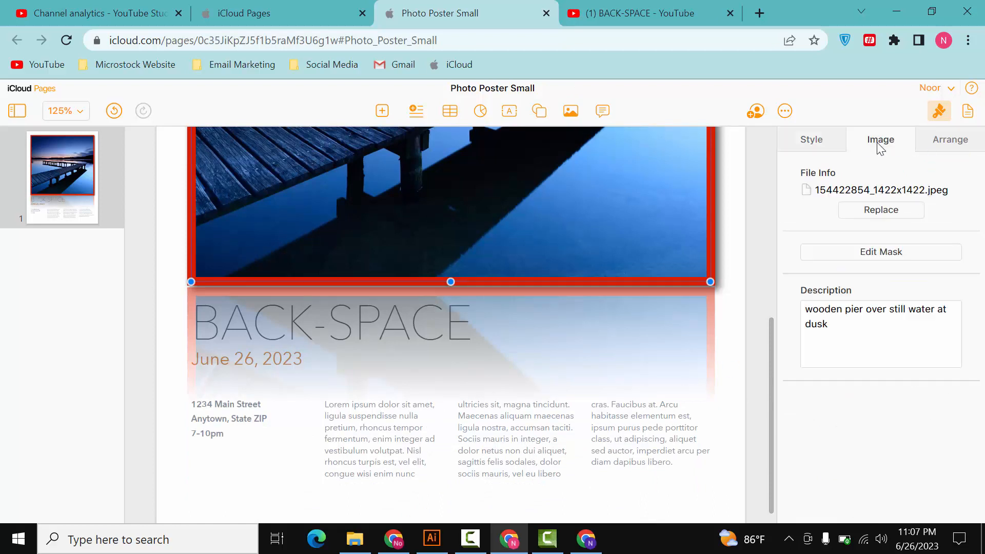
{"action": "left_click", "coordinate": [899, 214]}
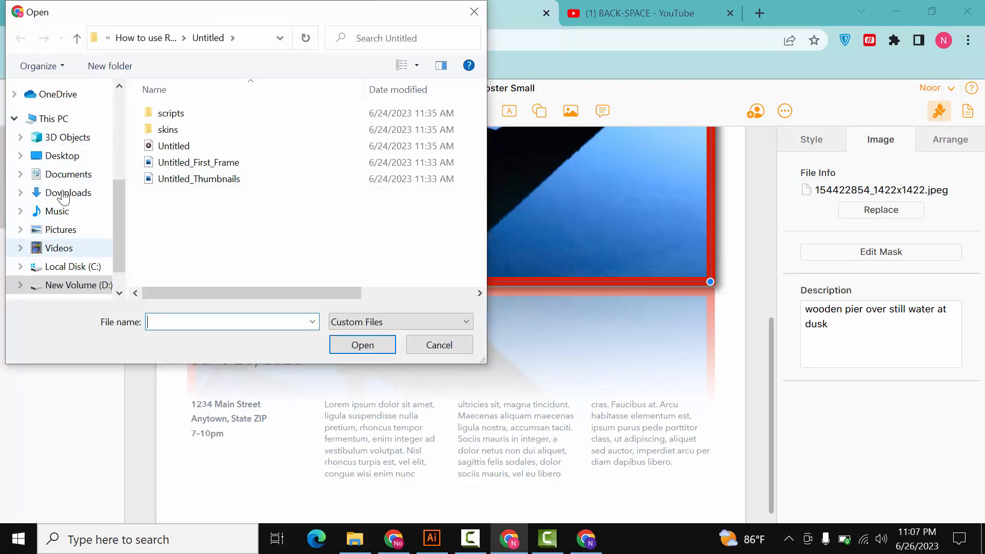
{"action": "left_click", "coordinate": [64, 156]}
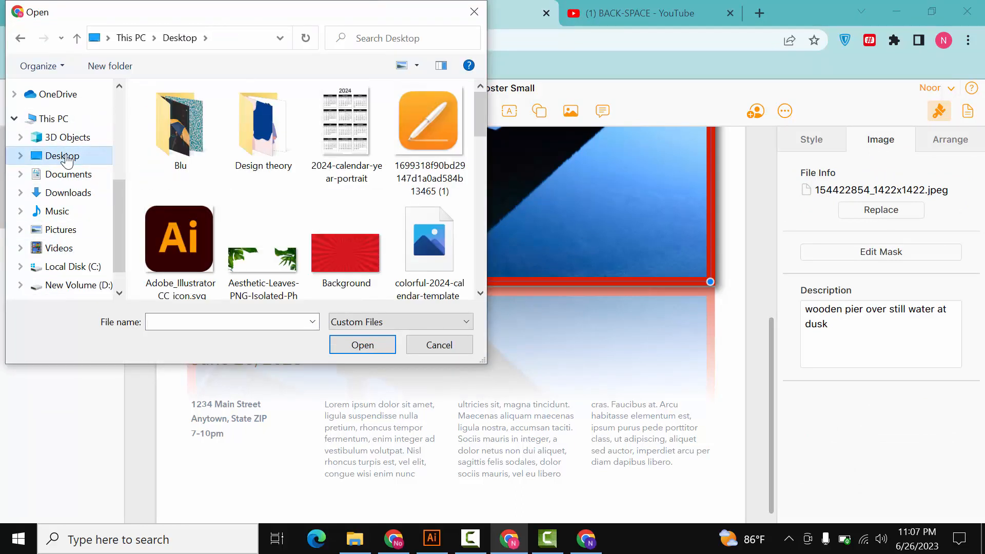
{"action": "scroll", "coordinate": [179, 241], "scroll_direction": "down", "scroll_amount": 1}
{"action": "double_click", "coordinate": [180, 242]}
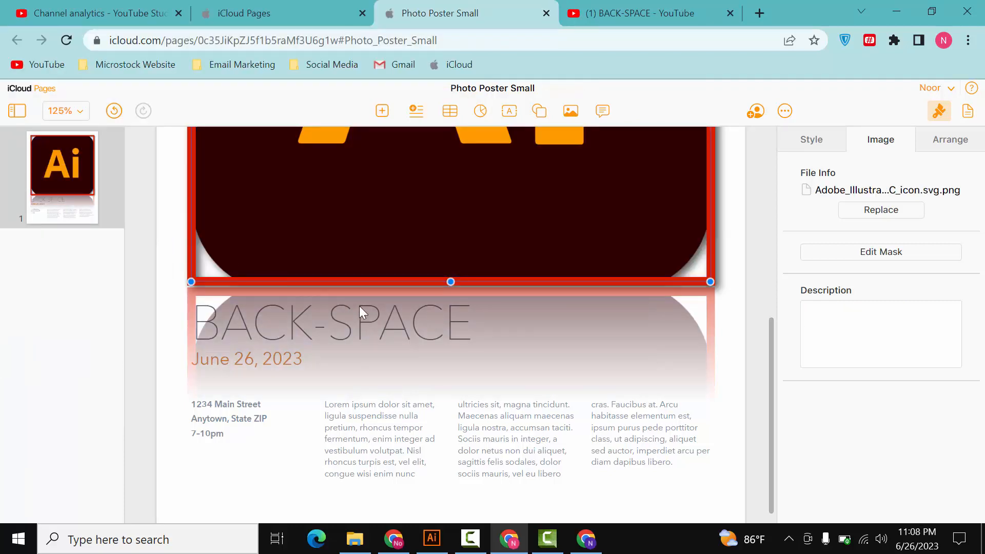
Examine the replaced image on the poster at 100% zoom, along with its size, position and rotation settings
{"action": "scroll", "coordinate": [359, 306], "scroll_direction": "up", "scroll_amount": 6}
{"action": "scroll", "coordinate": [359, 306], "scroll_direction": "down", "scroll_amount": 6}
{"action": "left_click", "coordinate": [62, 114]}
{"action": "left_click", "coordinate": [41, 259]}
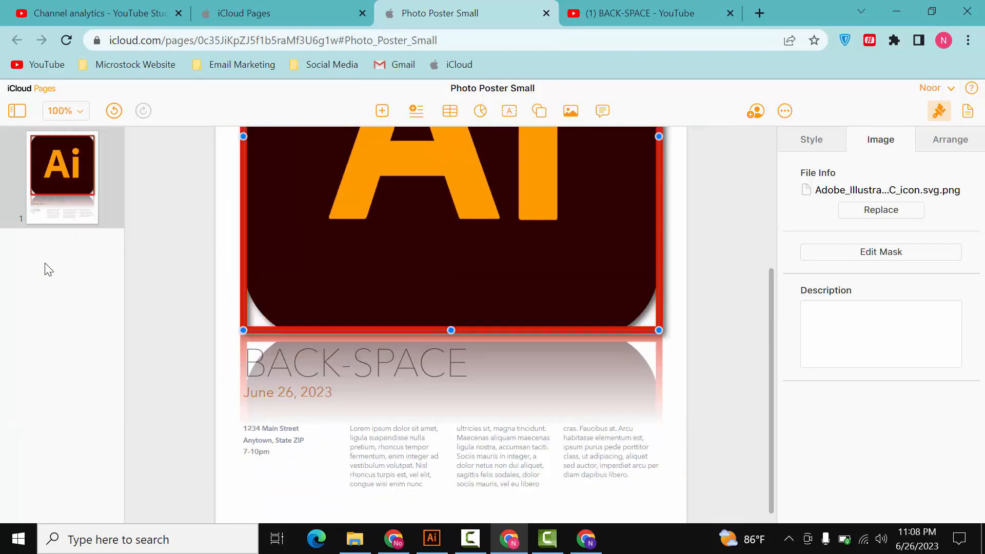
{"action": "scroll", "coordinate": [304, 310], "scroll_direction": "up", "scroll_amount": 5}
{"action": "scroll", "coordinate": [305, 312], "scroll_direction": "down", "scroll_amount": 4}
{"action": "scroll", "coordinate": [349, 386], "scroll_direction": "up", "scroll_amount": 4}
{"action": "scroll", "coordinate": [349, 386], "scroll_direction": "down", "scroll_amount": 4}
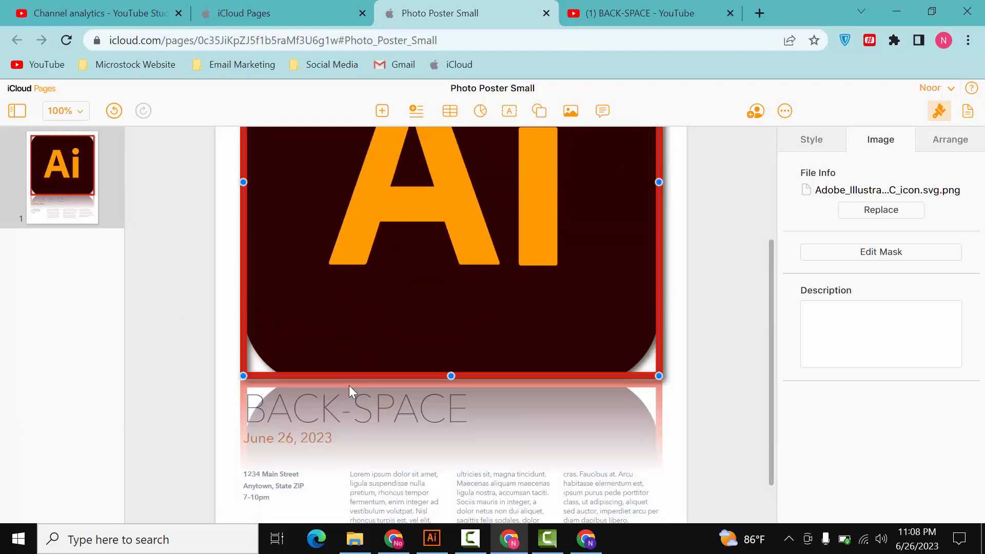
{"action": "left_click", "coordinate": [943, 144]}
{"action": "scroll", "coordinate": [873, 348], "scroll_direction": "down", "scroll_amount": 3}
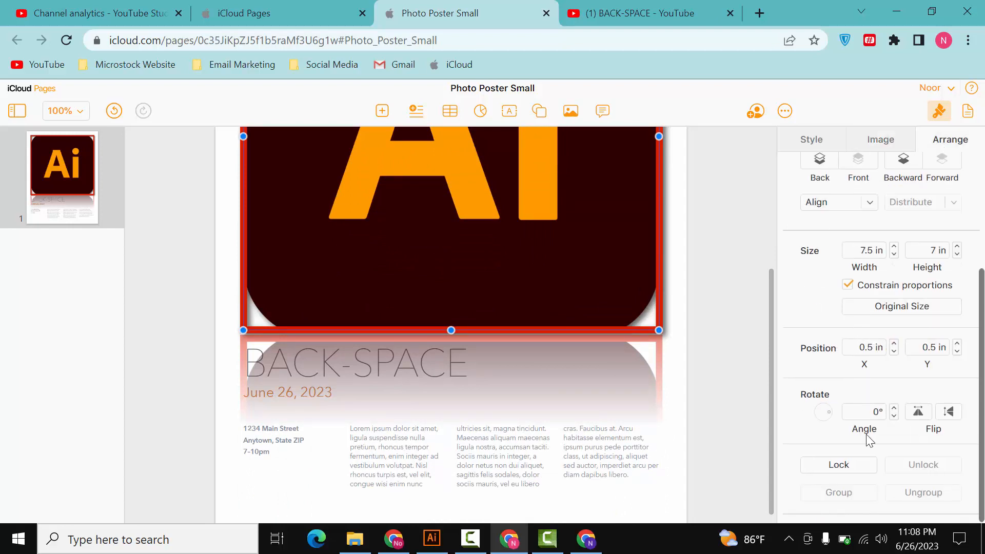
{"action": "scroll", "coordinate": [864, 434], "scroll_direction": "up", "scroll_amount": 3}
{"action": "left_click", "coordinate": [861, 146]}
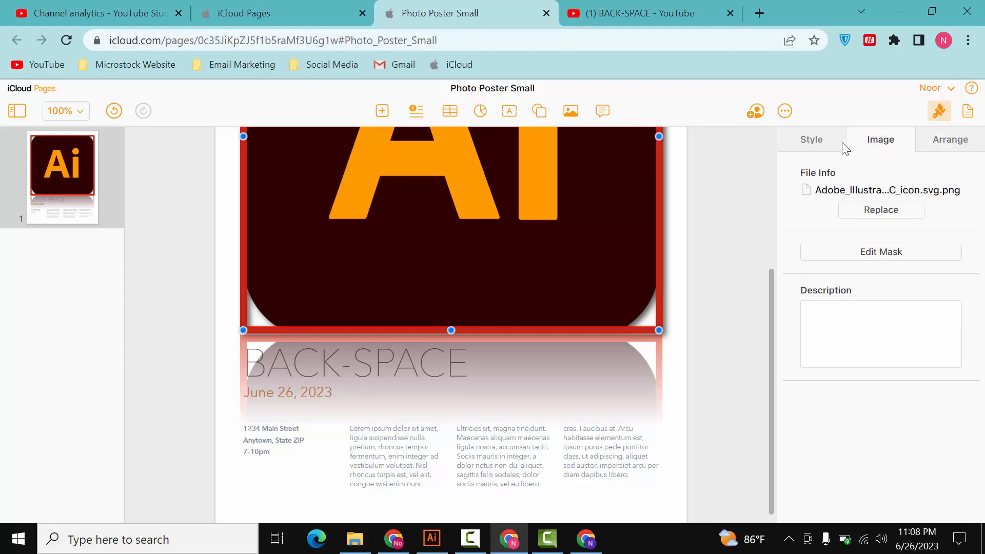
Apply the picture frame preset style with the curved bottom shadow to the Illustrator icon image
{"action": "left_click", "coordinate": [820, 146]}
{"action": "scroll", "coordinate": [851, 284], "scroll_direction": "down", "scroll_amount": 3}
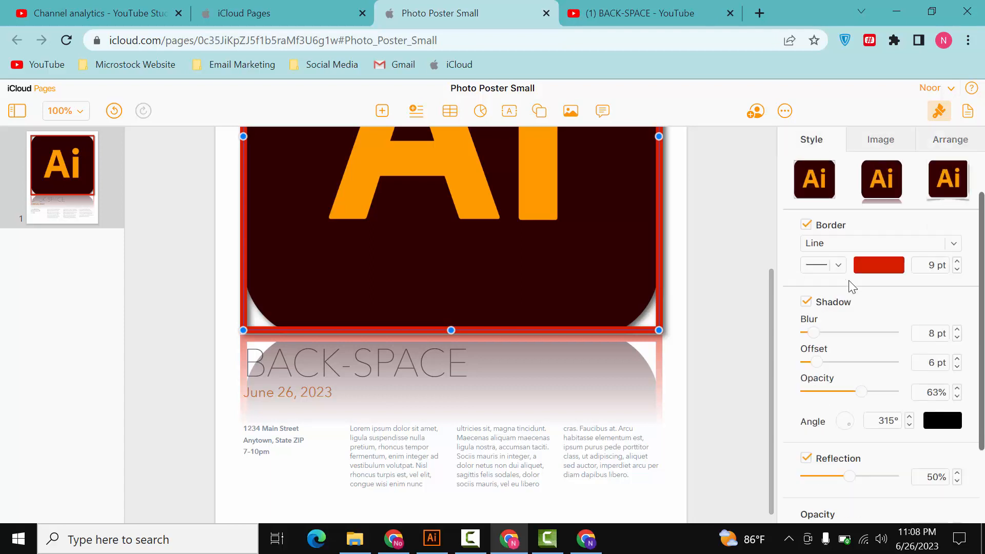
{"action": "scroll", "coordinate": [851, 290], "scroll_direction": "up", "scroll_amount": 3}
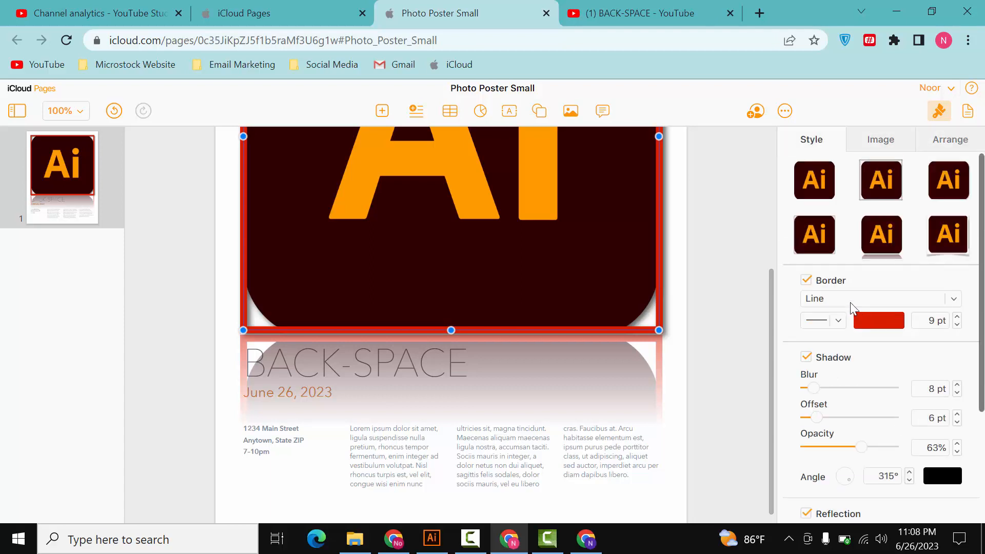
{"action": "left_click", "coordinate": [938, 242]}
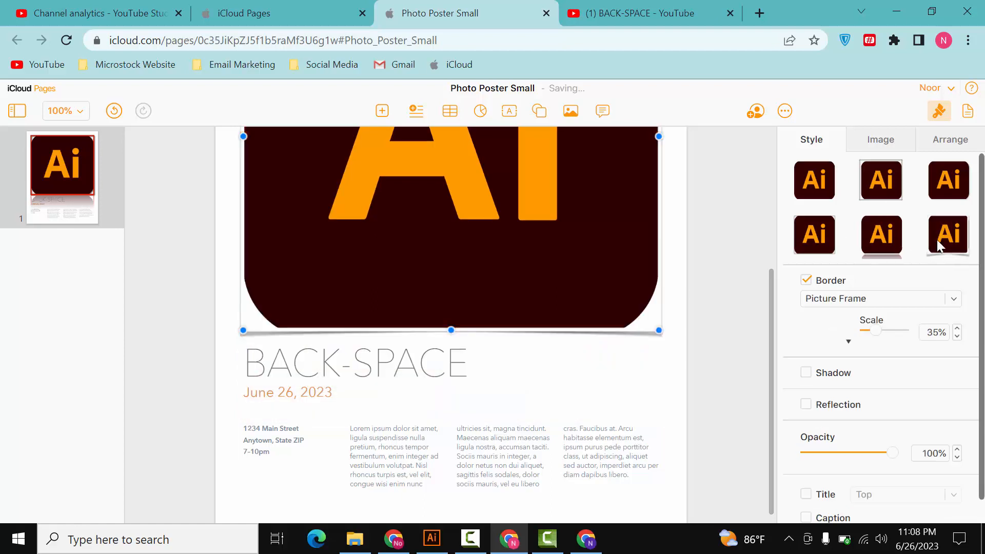
{"action": "left_click", "coordinate": [685, 350]}
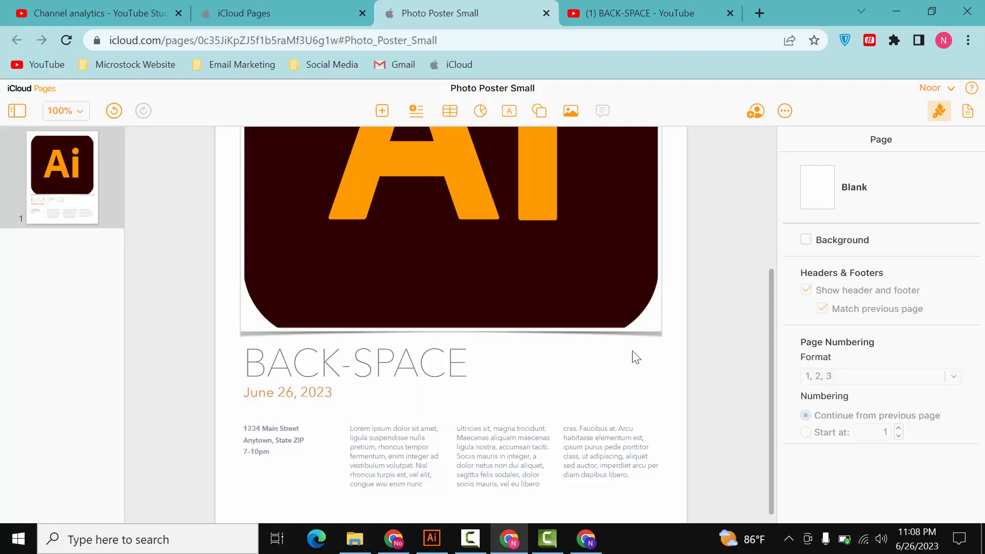
Give the page a gradient fill background and set its lower colour to light orange
{"action": "left_click", "coordinate": [66, 110]}
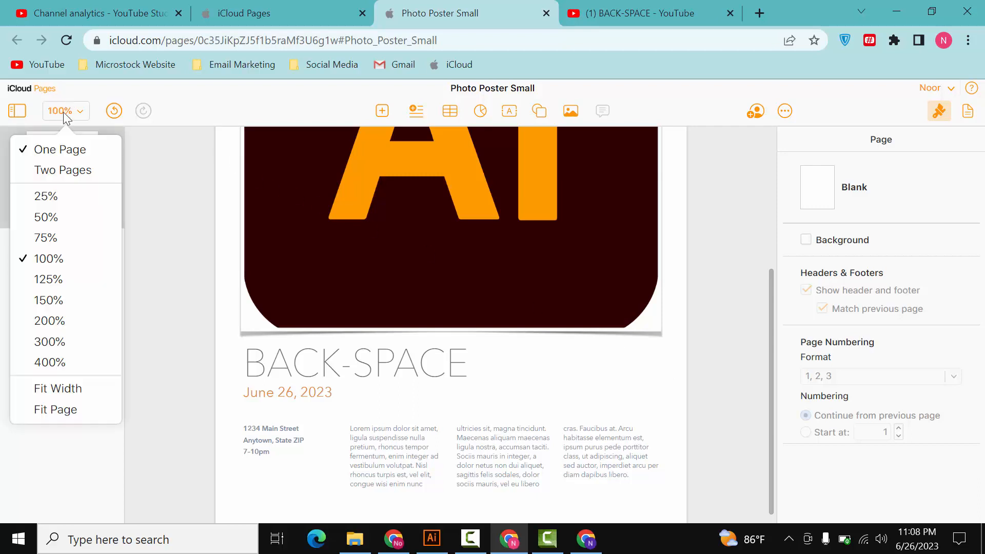
{"action": "left_click", "coordinate": [56, 217]}
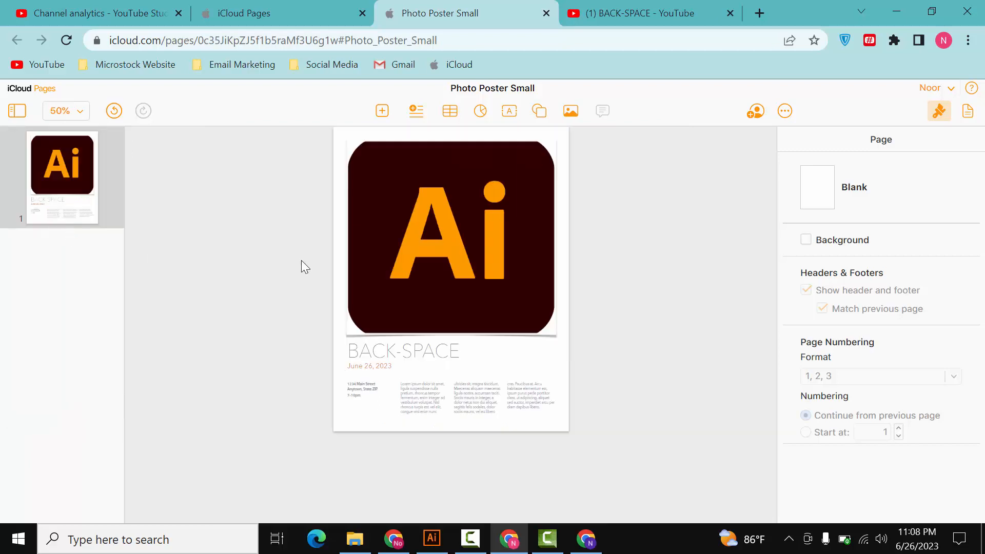
{"action": "left_click", "coordinate": [806, 240]}
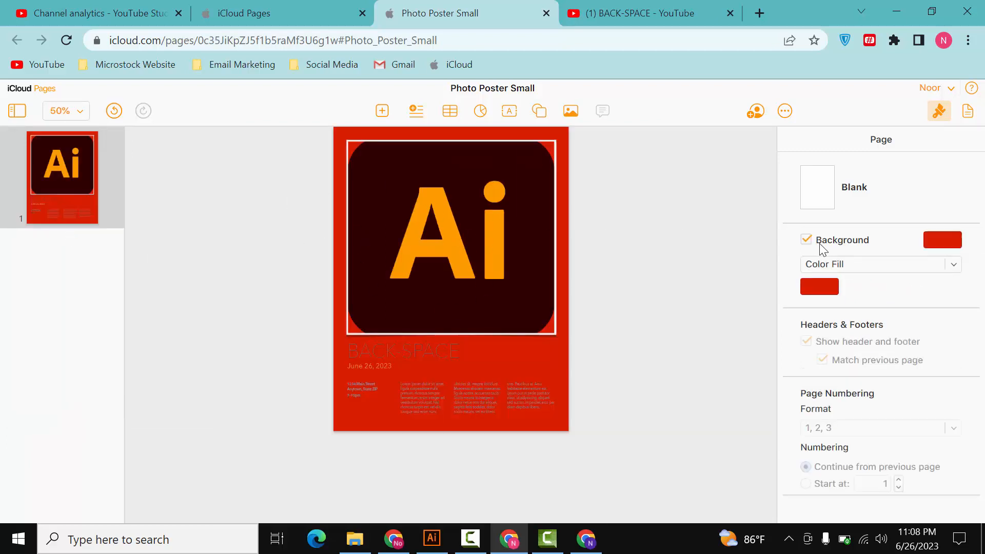
{"action": "left_click", "coordinate": [858, 260]}
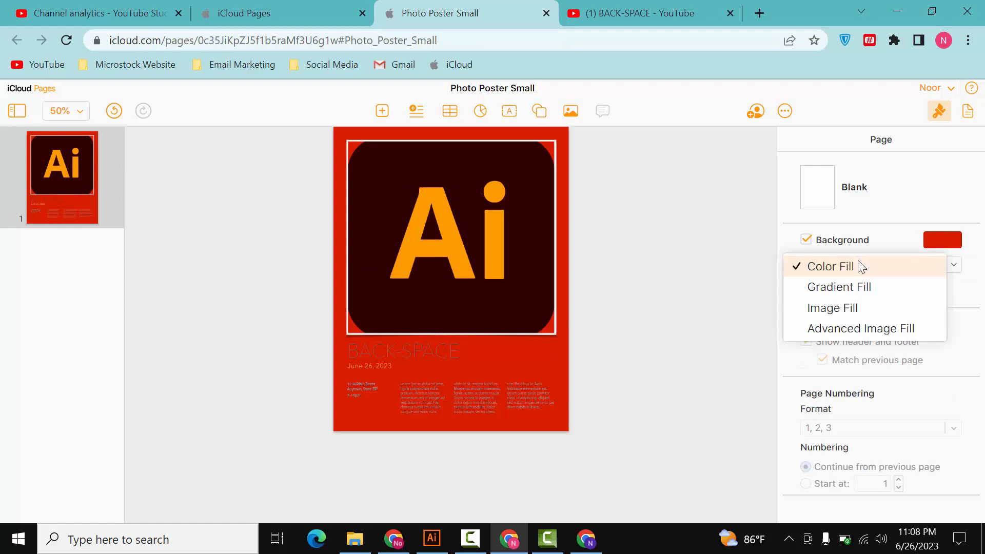
{"action": "left_click", "coordinate": [850, 288]}
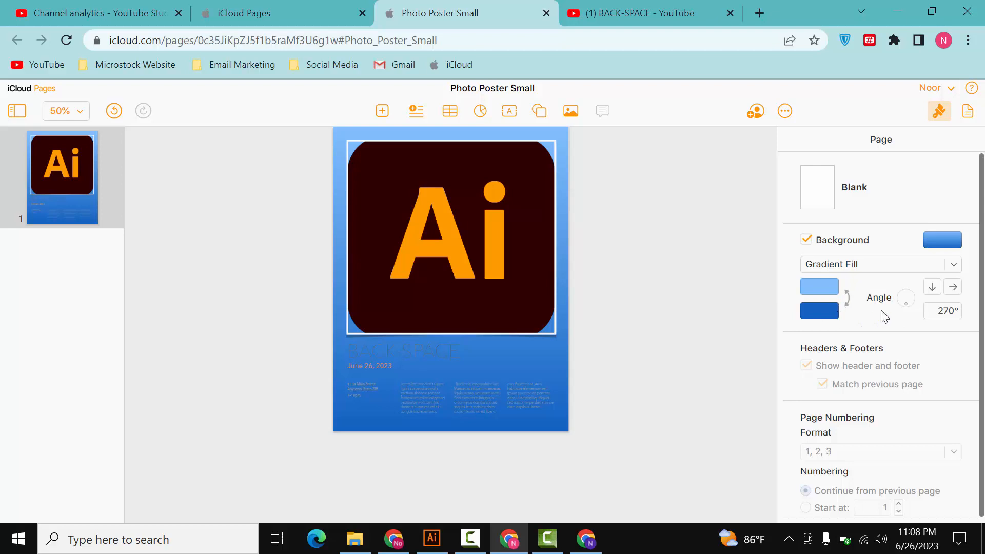
{"action": "left_click", "coordinate": [821, 311]}
{"action": "left_click", "coordinate": [837, 366]}
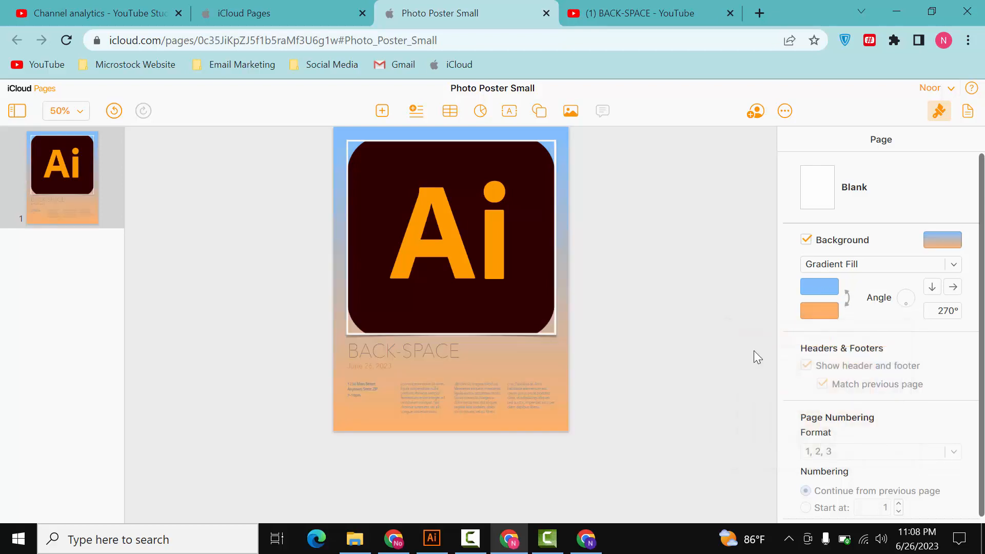
Examine the framed image against the gradient page background at 75% zoom, checking its corners and the text below
{"action": "left_click", "coordinate": [59, 112]}
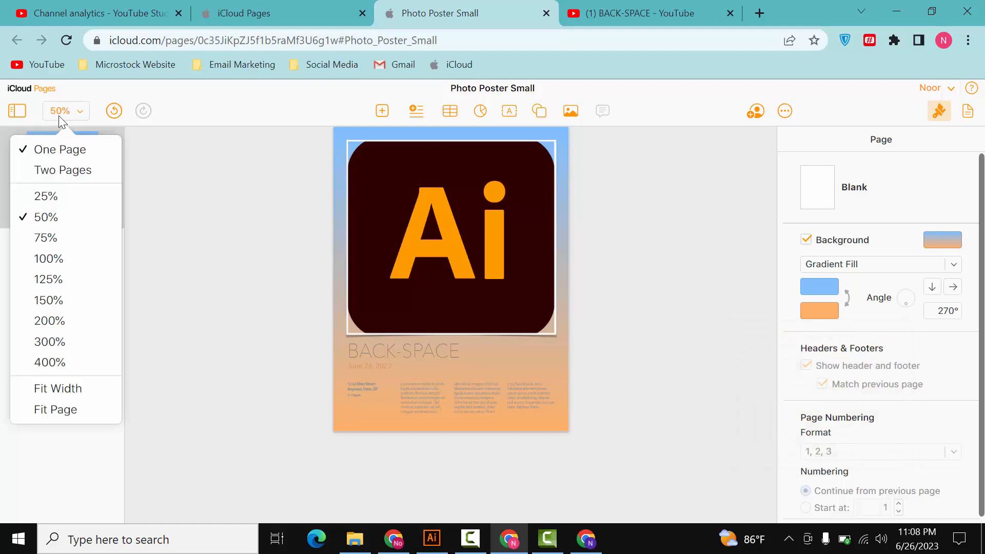
{"action": "left_click", "coordinate": [90, 237]}
{"action": "scroll", "coordinate": [426, 310], "scroll_direction": "up", "scroll_amount": 1}
{"action": "scroll", "coordinate": [426, 311], "scroll_direction": "down", "scroll_amount": 1}
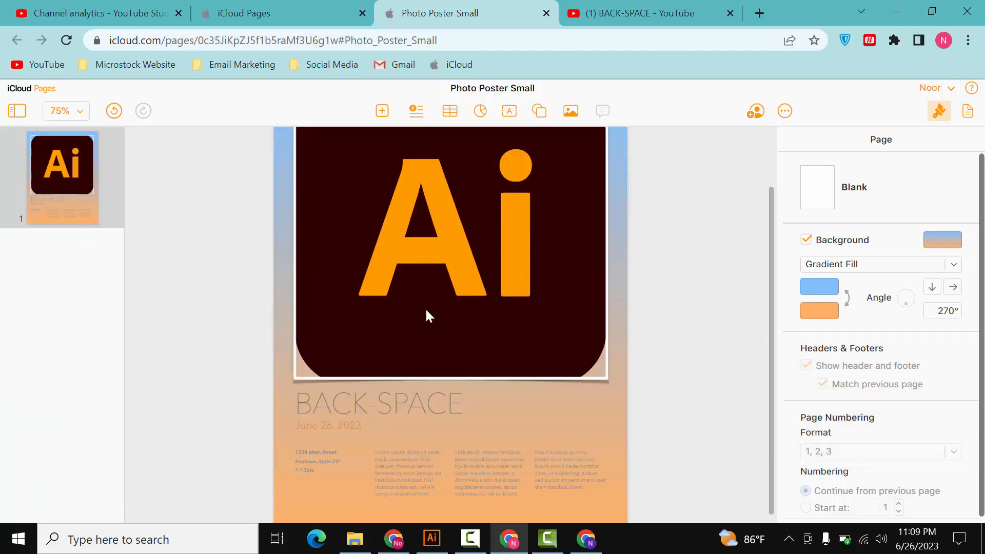
{"action": "scroll", "coordinate": [429, 315], "scroll_direction": "up", "scroll_amount": 1}
{"action": "scroll", "coordinate": [432, 321], "scroll_direction": "up", "scroll_amount": 1}
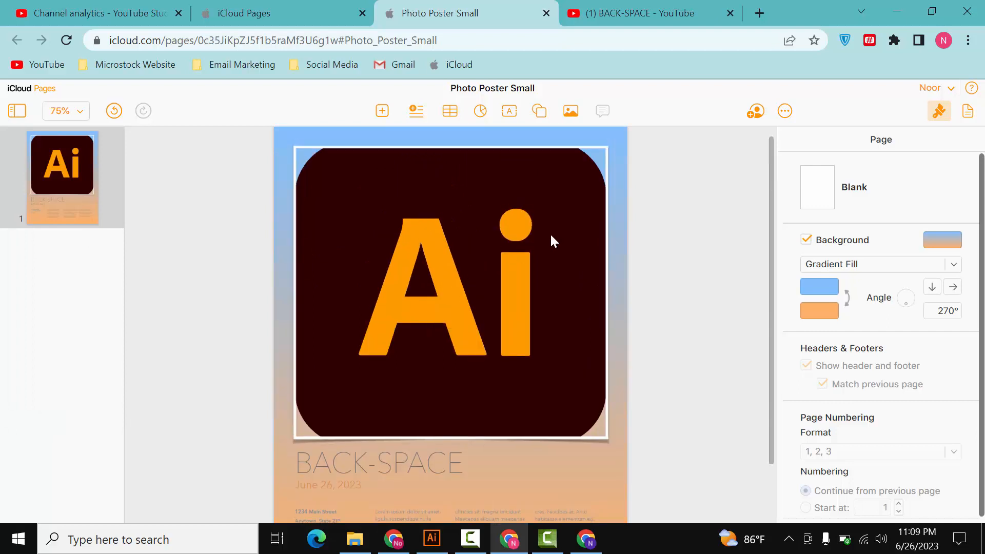
{"action": "left_click", "coordinate": [603, 162]}
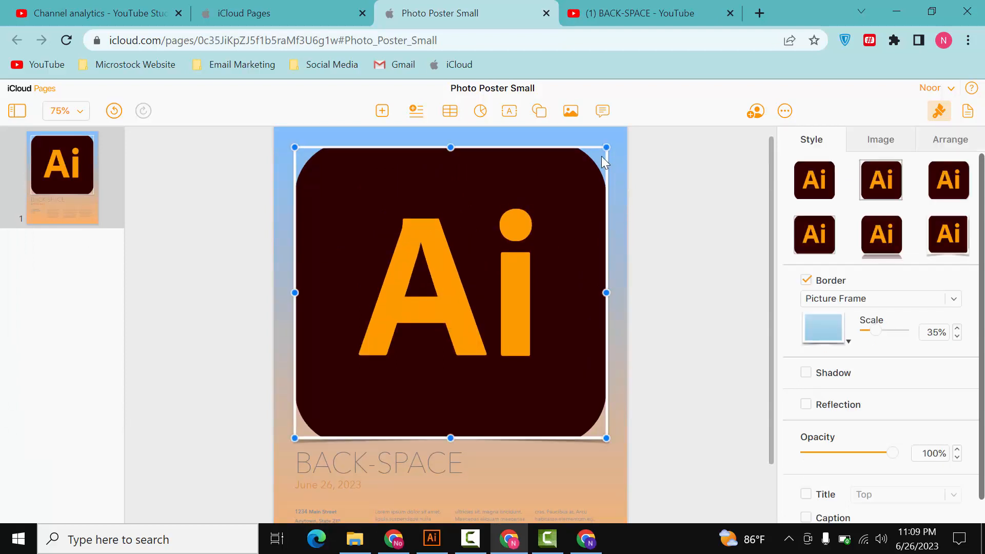
{"action": "left_click", "coordinate": [625, 176]}
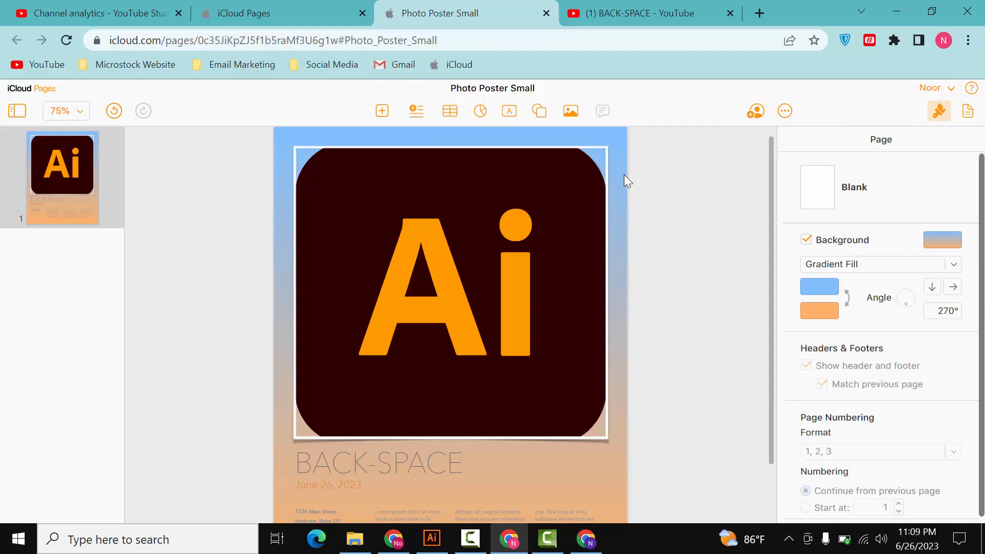
{"action": "left_click", "coordinate": [302, 161]}
{"action": "left_click", "coordinate": [285, 188]}
{"action": "scroll", "coordinate": [323, 251], "scroll_direction": "down", "scroll_amount": 1}
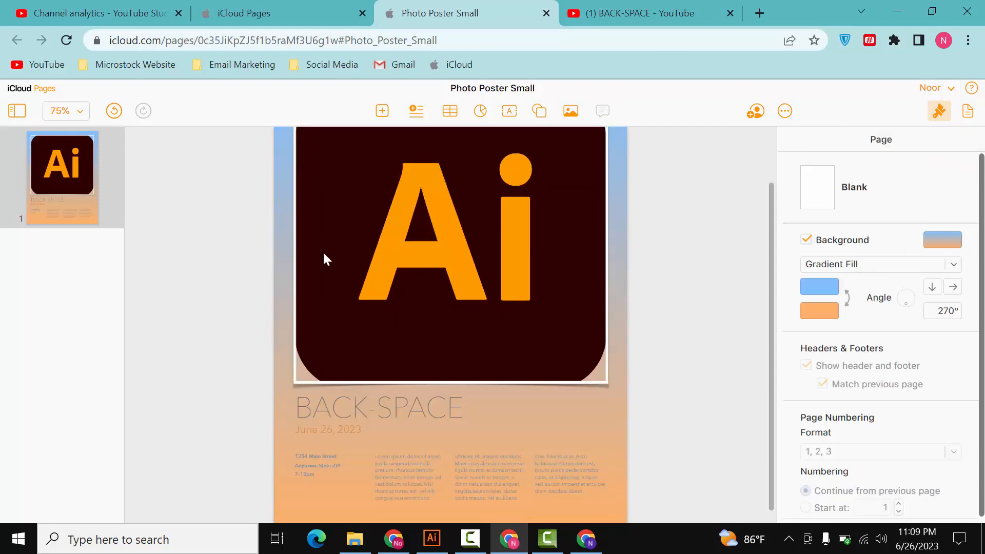
{"action": "scroll", "coordinate": [392, 361], "scroll_direction": "up", "scroll_amount": 1}
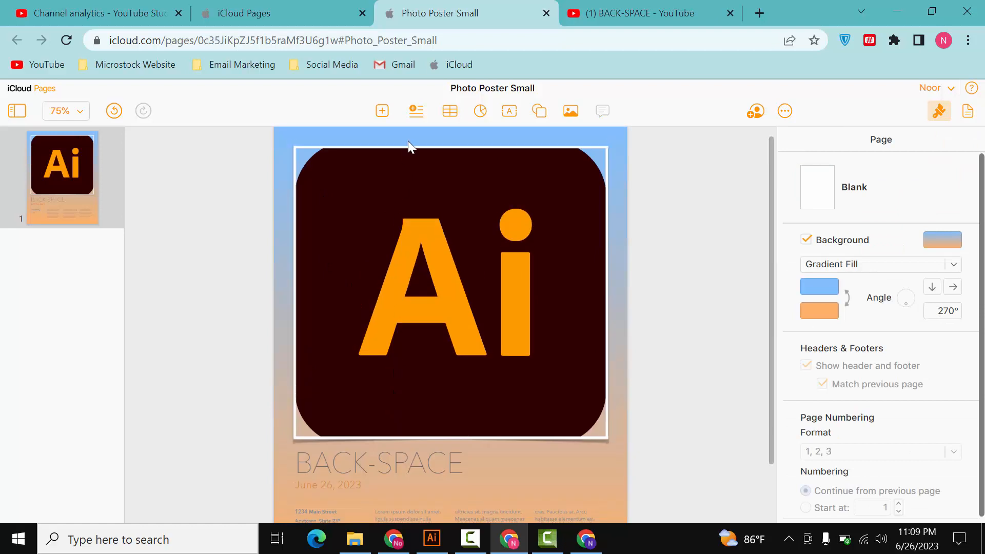
{"action": "left_click", "coordinate": [451, 190]}
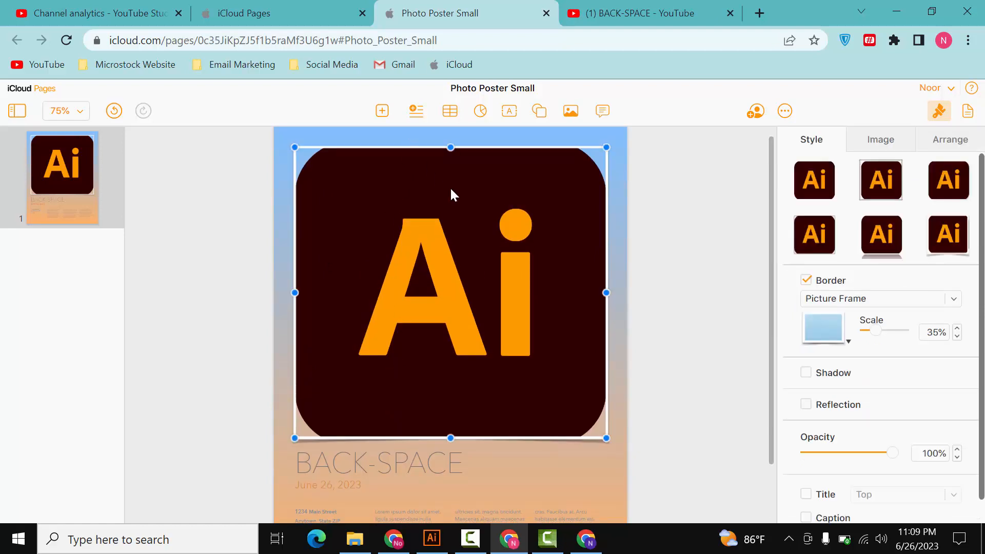
{"action": "left_click", "coordinate": [616, 215]}
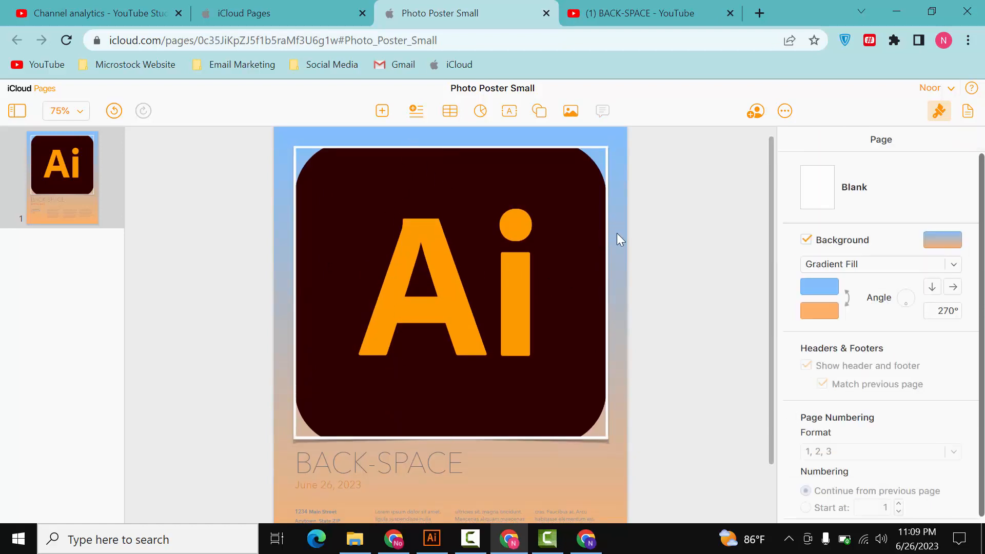